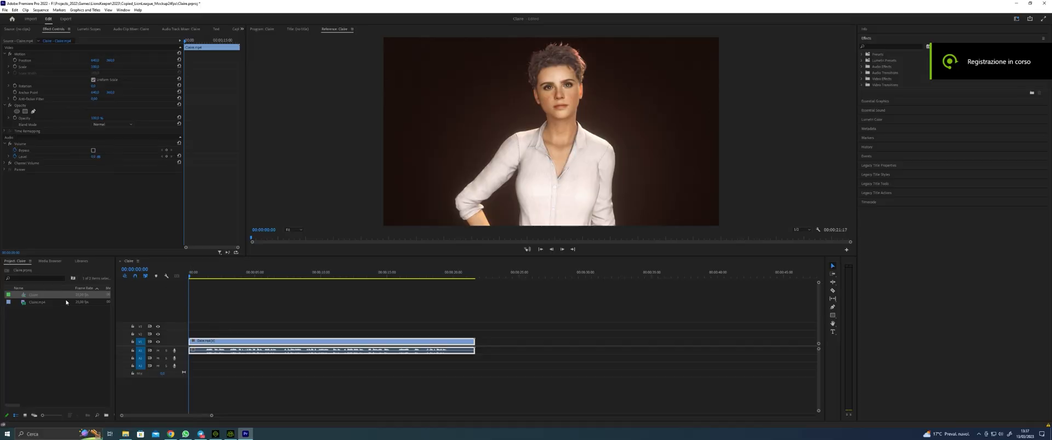
Scrub the Claire sequence, then export it as a PNG image sequence named 0.png.
{"action": "left_click_drag", "start_coordinate": [191, 273], "coordinate": [446, 273]}
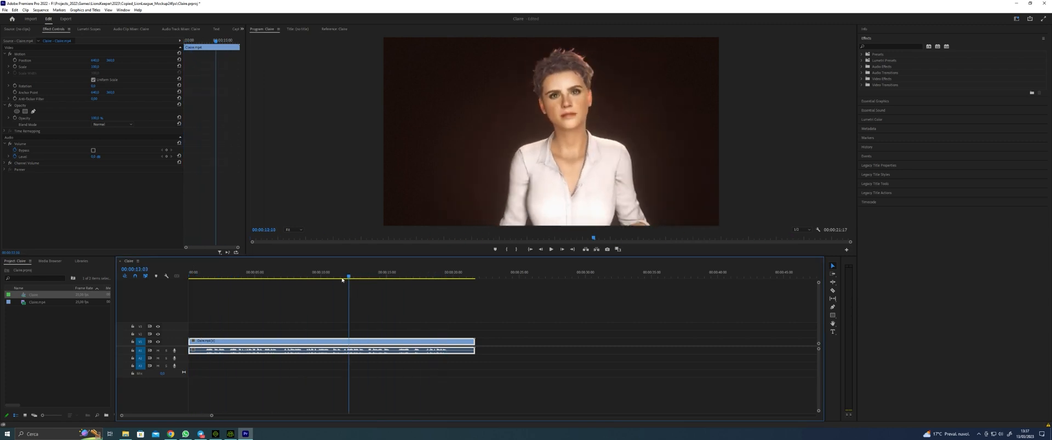
{"action": "left_click_drag", "start_coordinate": [445, 274], "coordinate": [192, 273]}
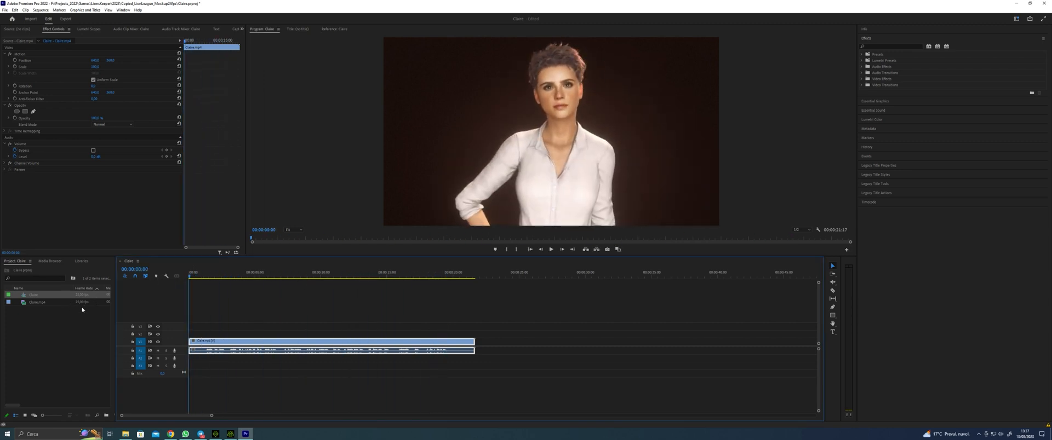
{"action": "left_click", "coordinate": [67, 18]}
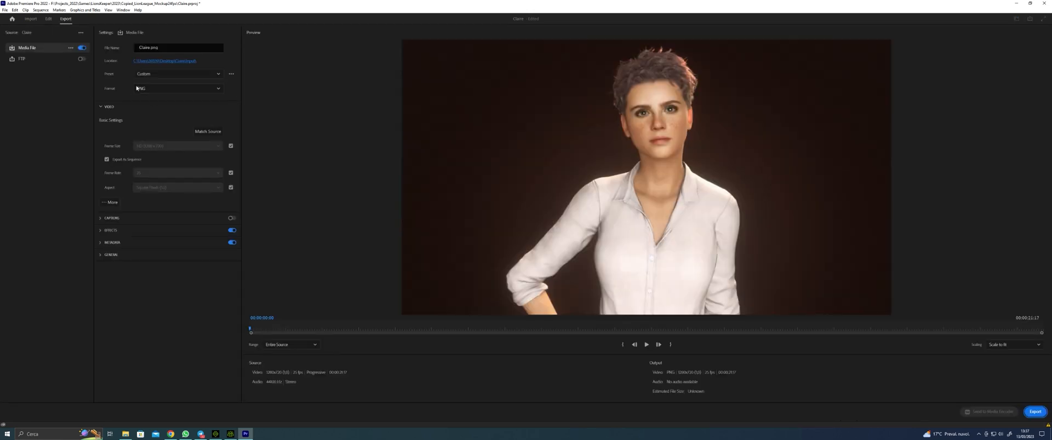
{"action": "left_click", "coordinate": [117, 48]}
{"action": "type", "text": "0"}
{"action": "left_click", "coordinate": [1034, 412]}
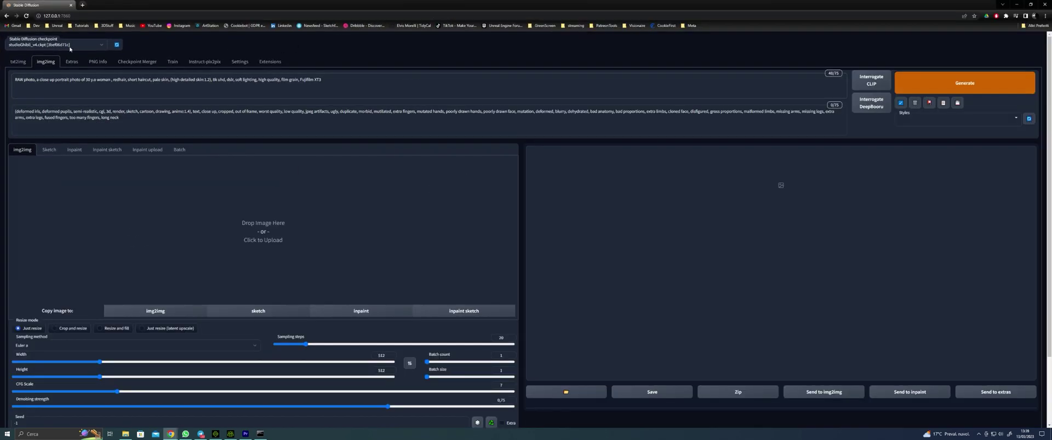
Load the realisticVision checkpoint as the active model.
{"action": "left_click", "coordinate": [70, 48]}
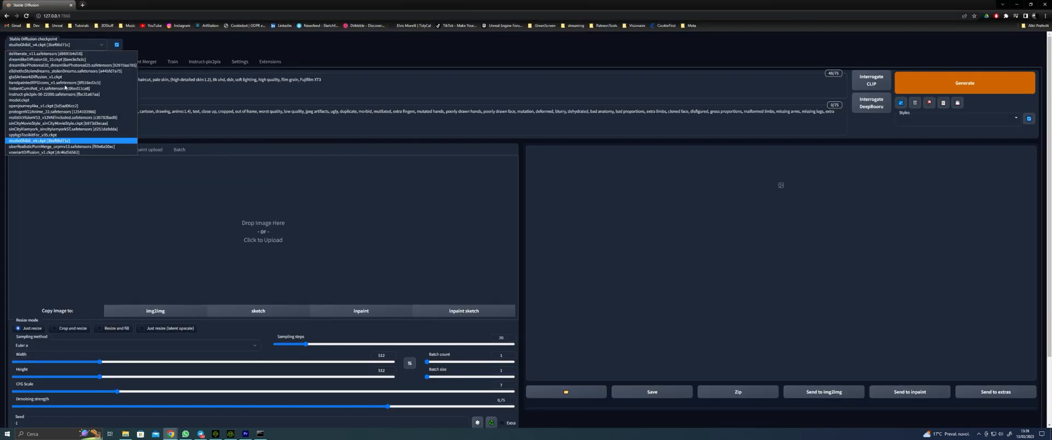
{"action": "left_click", "coordinate": [27, 118]}
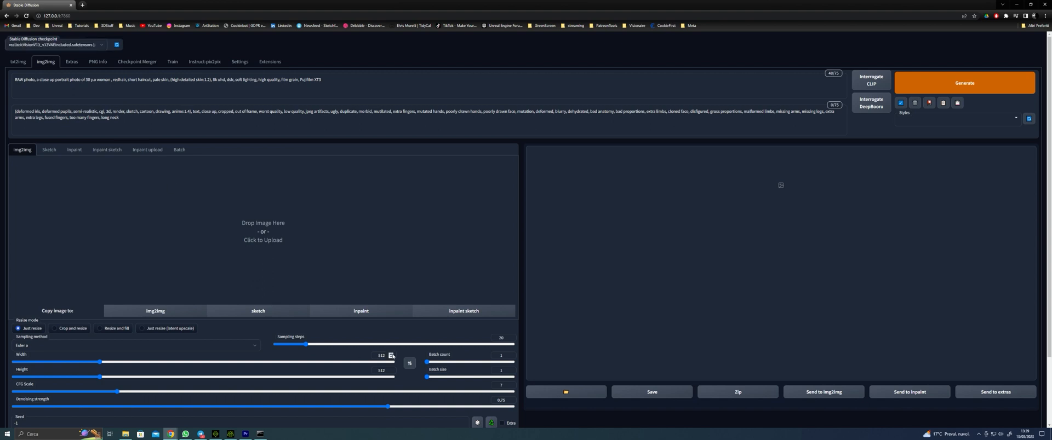
Set img2img to 1280×720, raise the sampling steps and set denoising strength to 0.3.
{"action": "left_click", "coordinate": [392, 359]}
{"action": "type", "text": "1208"}
{"action": "key", "text": "Tab"}
{"action": "type", "text": "728"}
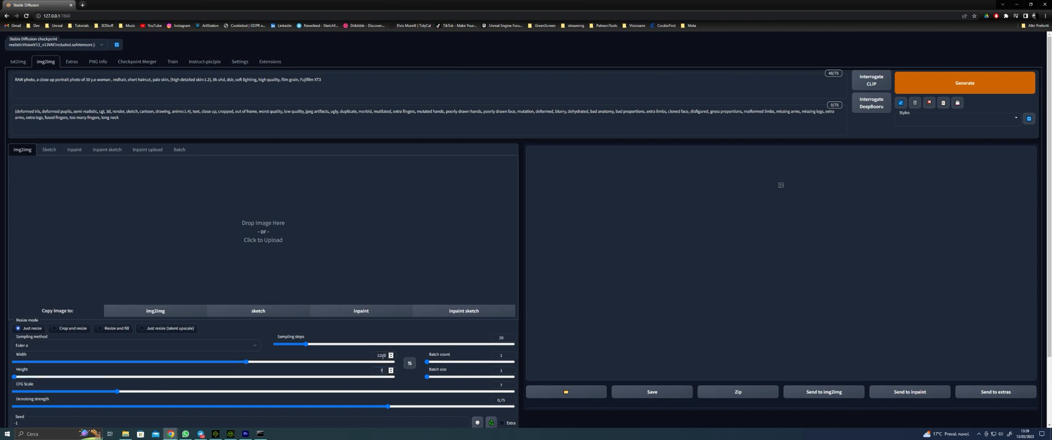
{"action": "type", "text": "720"}
{"action": "double_click", "coordinate": [491, 339]}
{"action": "type", "text": "21"}
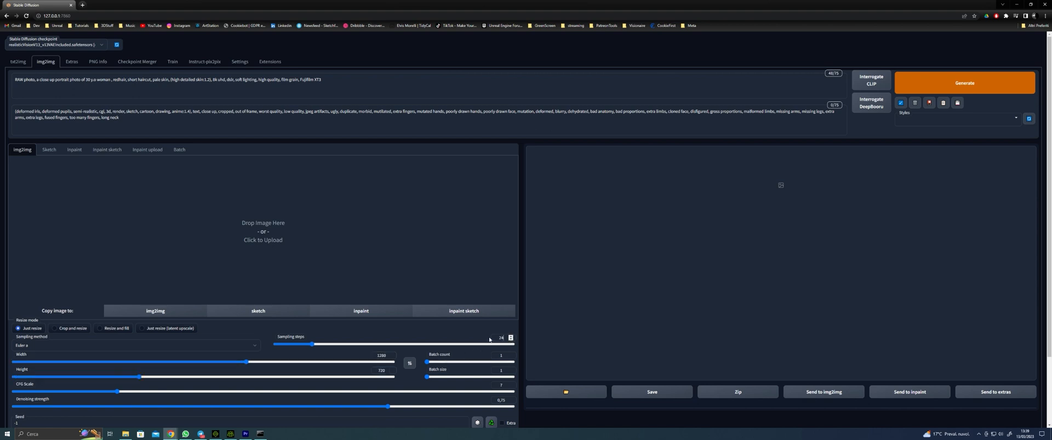
{"action": "type", "text": "30"}
{"action": "scroll", "coordinate": [490, 339], "scroll_direction": "down", "scroll_amount": 1}
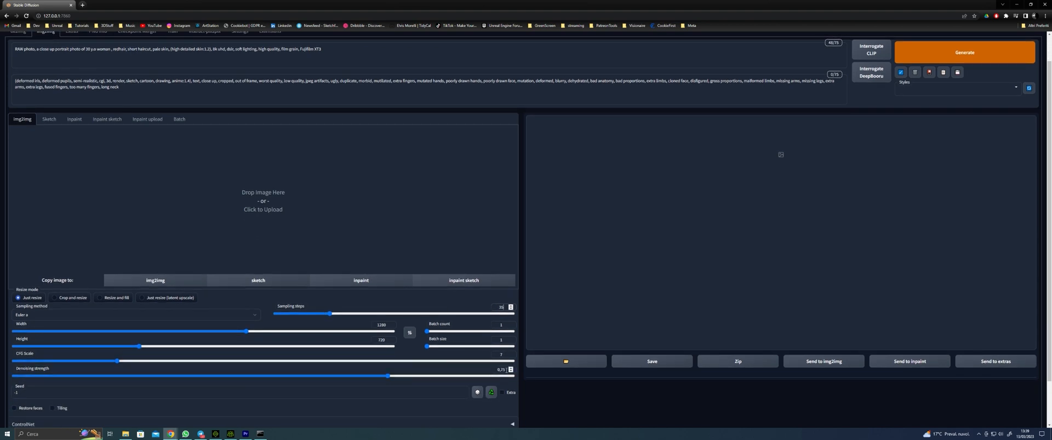
{"action": "double_click", "coordinate": [502, 370]}
{"action": "type", "text": "0.3"}
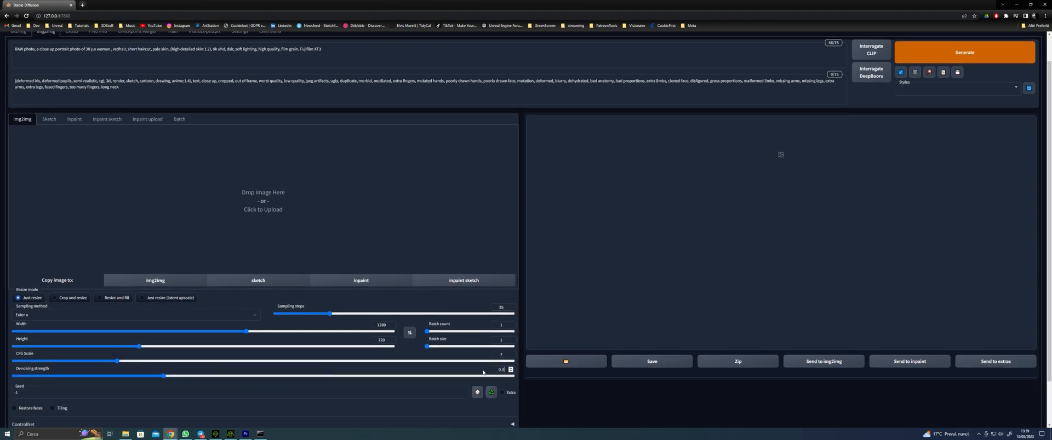
{"action": "scroll", "coordinate": [477, 373], "scroll_direction": "up", "scroll_amount": 1}
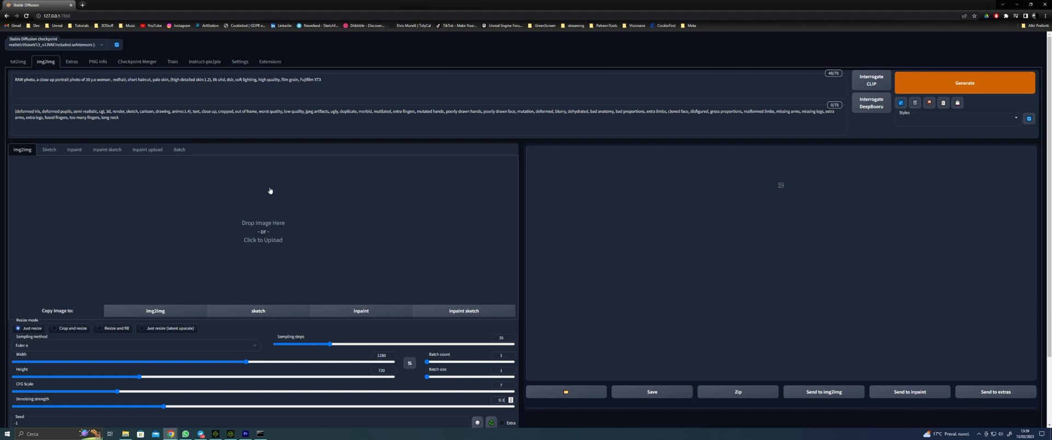
Load frame 0000.png from the Input folder and generate its redhead version.
{"action": "left_click", "coordinate": [267, 227]}
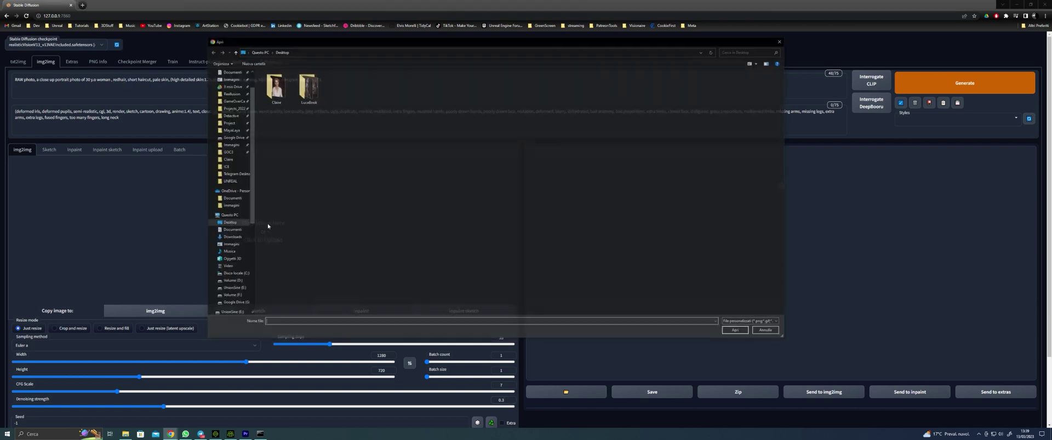
{"action": "double_click", "coordinate": [274, 90]}
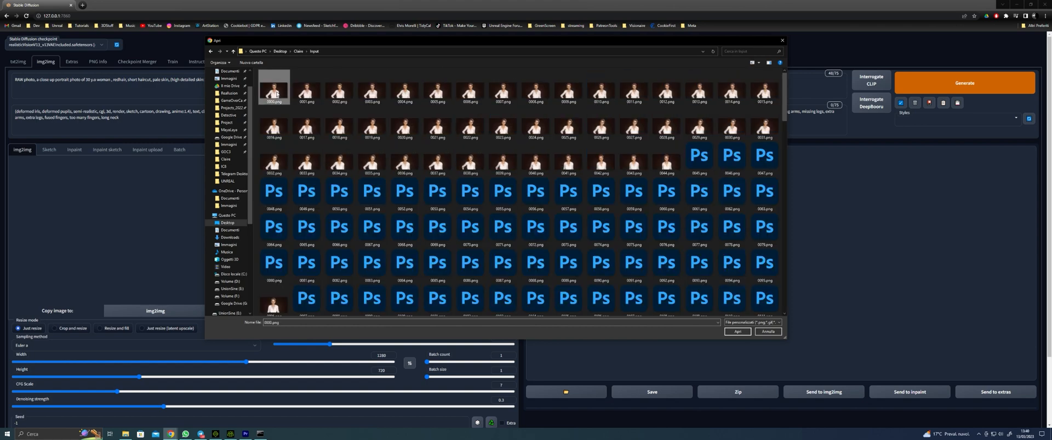
{"action": "double_click", "coordinate": [275, 92]}
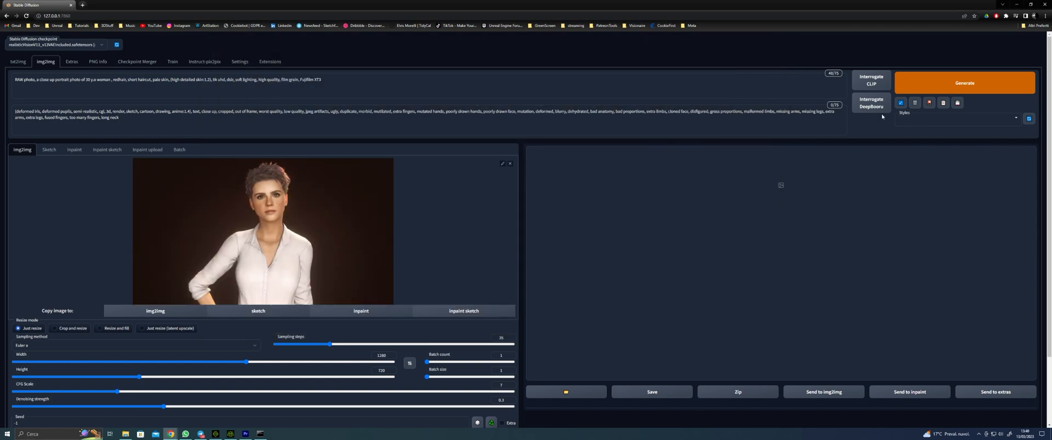
{"action": "key", "text": "ctrl+Return"}
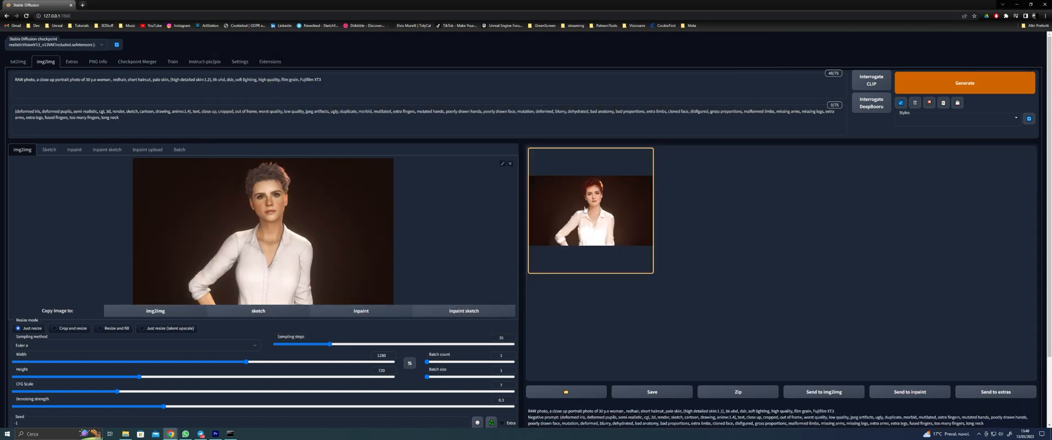
{"action": "left_click", "coordinate": [590, 208]}
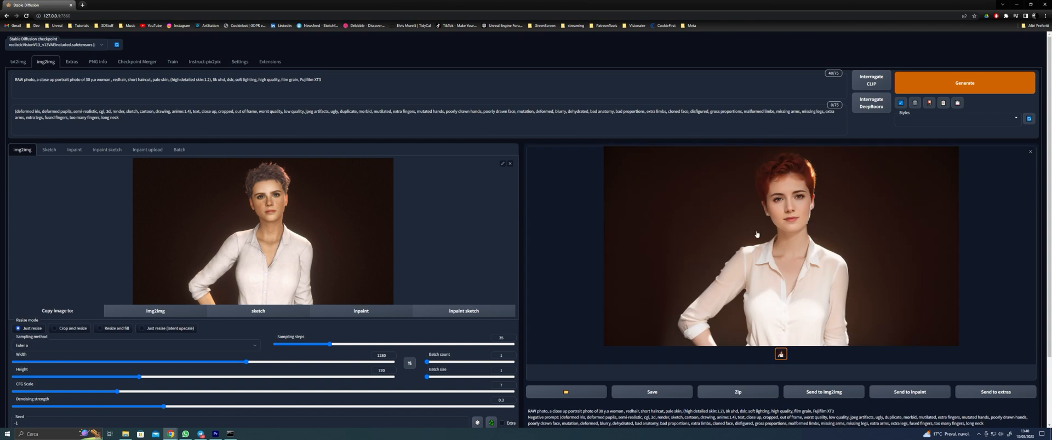
Save the render as 0000.png into a new Style folder inside Claire.
{"action": "right_click", "coordinate": [670, 232]}
{"action": "left_click", "coordinate": [694, 247]}
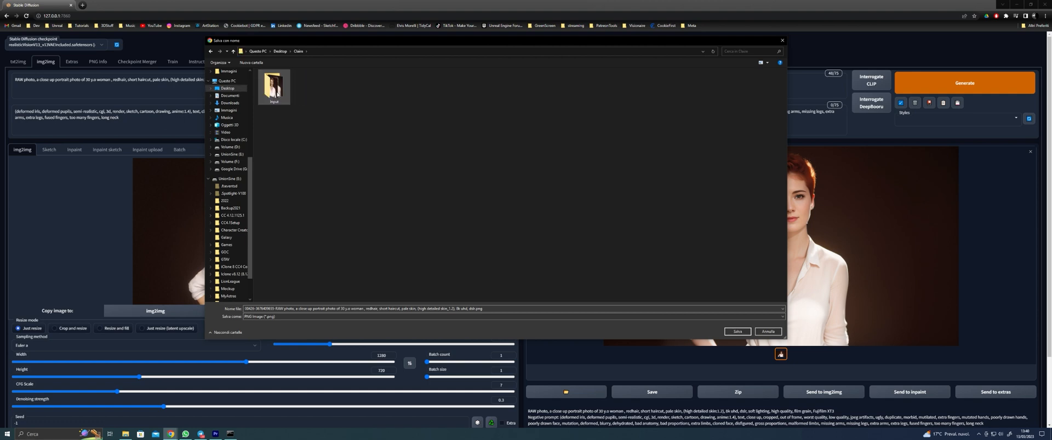
{"action": "double_click", "coordinate": [277, 96]}
{"action": "left_click", "coordinate": [277, 96]}
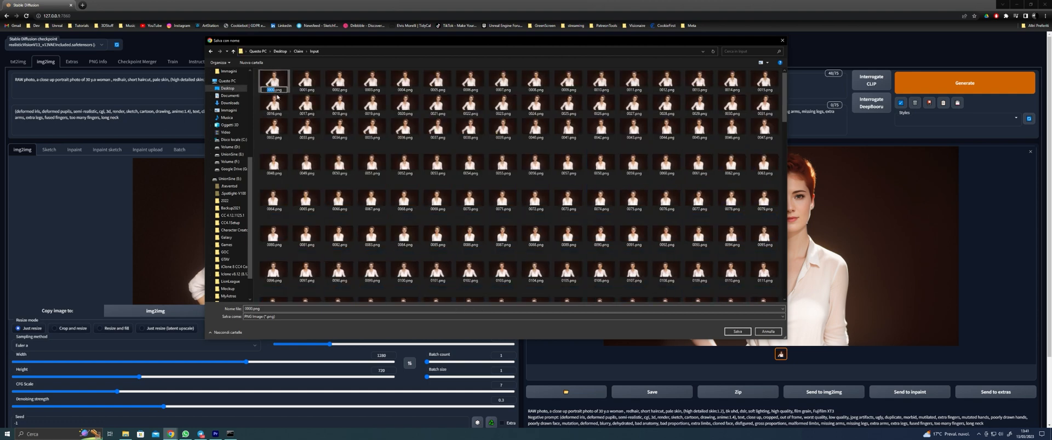
{"action": "left_click", "coordinate": [297, 51]}
{"action": "right_click", "coordinate": [321, 135]}
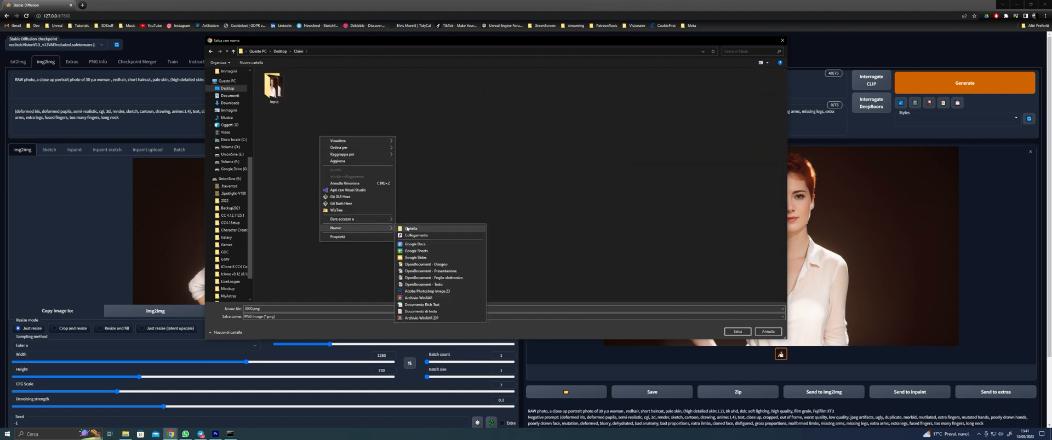
{"action": "left_click", "coordinate": [411, 229]}
{"action": "type", "text": "Style"}
{"action": "key", "text": "Return"}
{"action": "key", "text": "Return"}
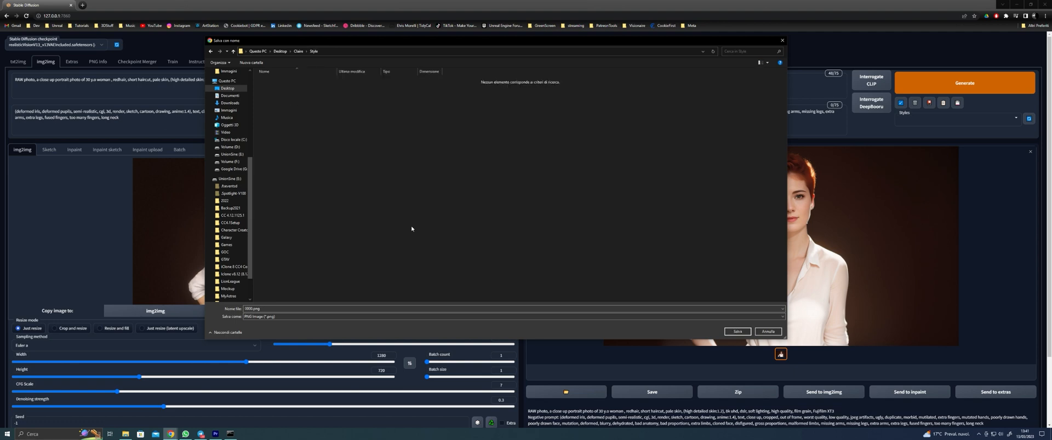
{"action": "key", "text": "Return"}
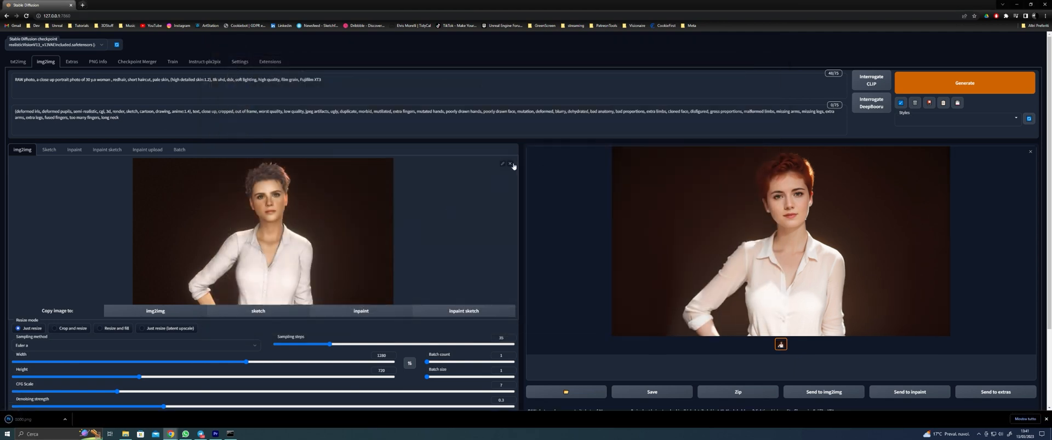
Clear the input image and browse the Input frames for the next one.
{"action": "left_click", "coordinate": [509, 164]}
{"action": "left_click", "coordinate": [446, 192]}
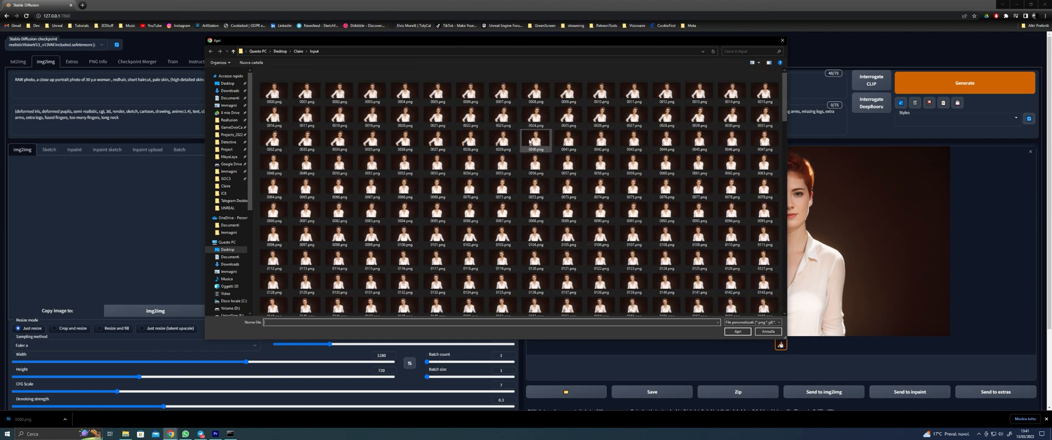
Load another Input frame and generate its redhead version.
{"action": "double_click", "coordinate": [530, 141]}
{"action": "key", "text": "ctrl+Return"}
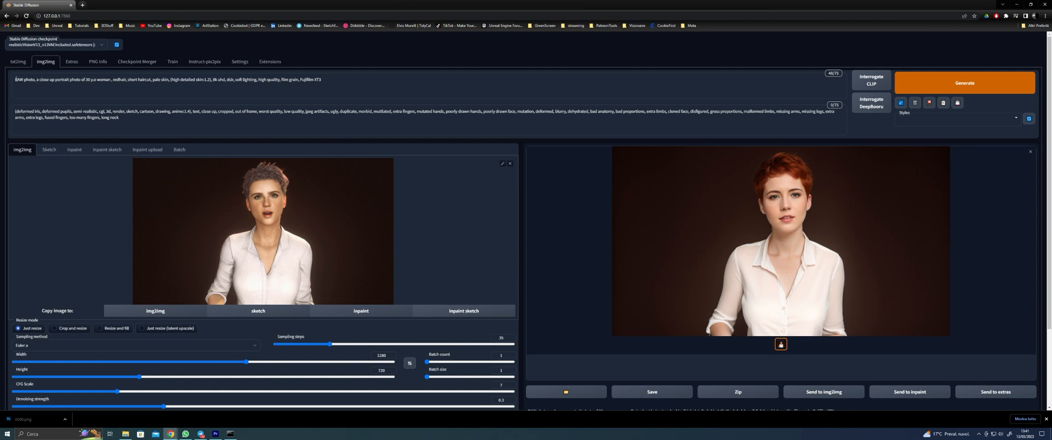
{"action": "type", "text": "("}
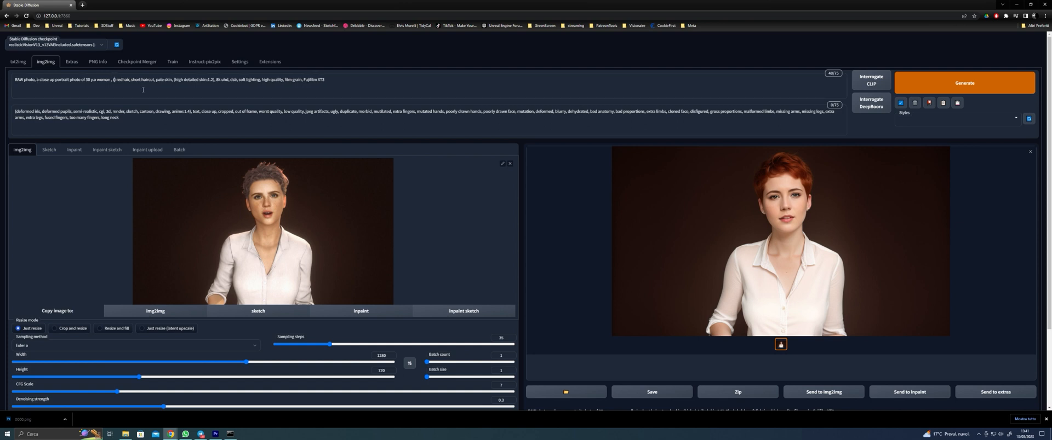
{"action": "type", "text": "woman is talking:1.2), ("}
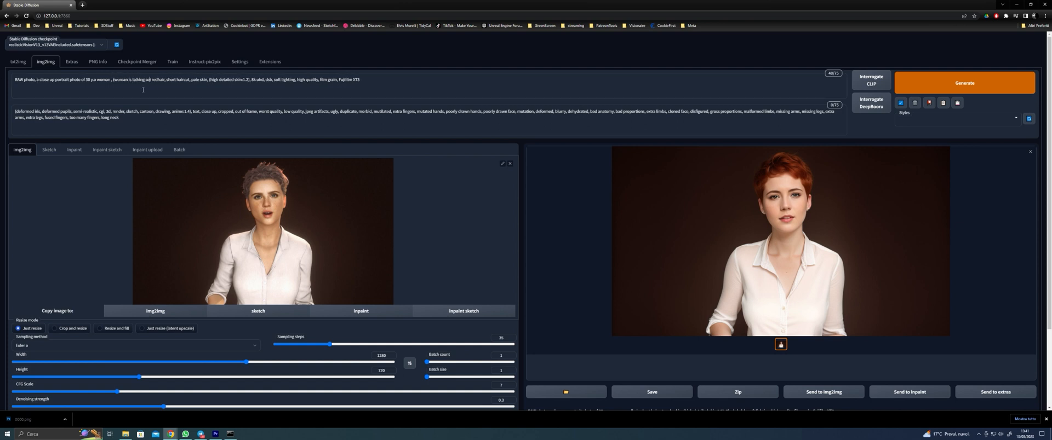
{"action": "type", "text": "y attention to mouth"}
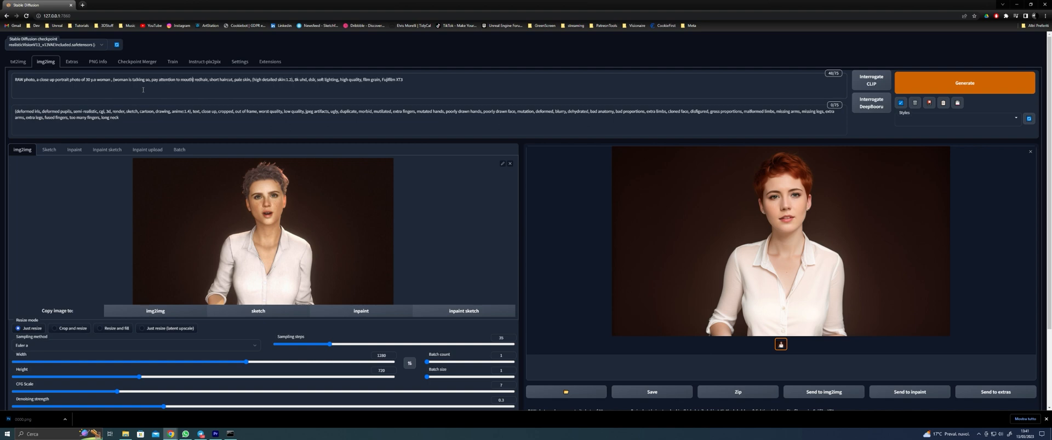
{"action": "type", "text": " and li"}
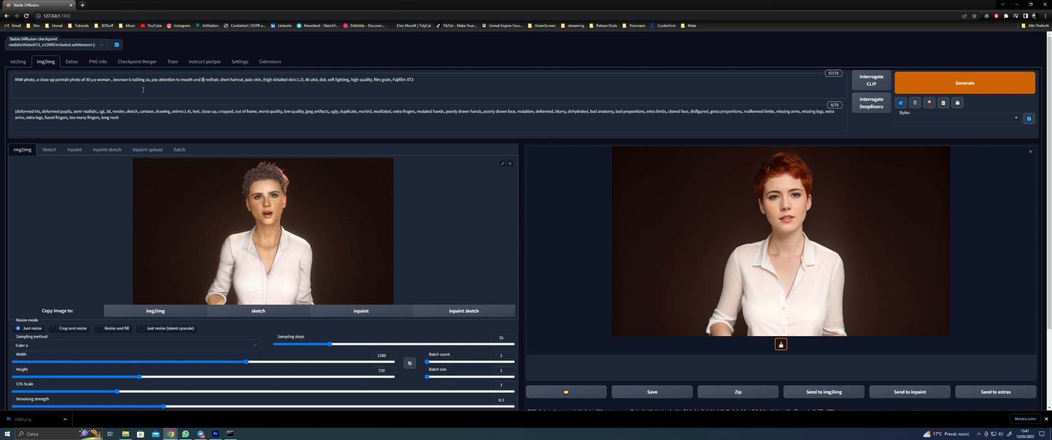
{"action": "type", "text": "psync"}
Replace 'lipsync' with weighted 'lip positions:1.4' in extra parentheses and regenerate until the mouth follows the frame.
{"action": "key", "text": "BackSpace"}
{"action": "key", "text": "BackSpace"}
{"action": "key", "text": "BackSpace"}
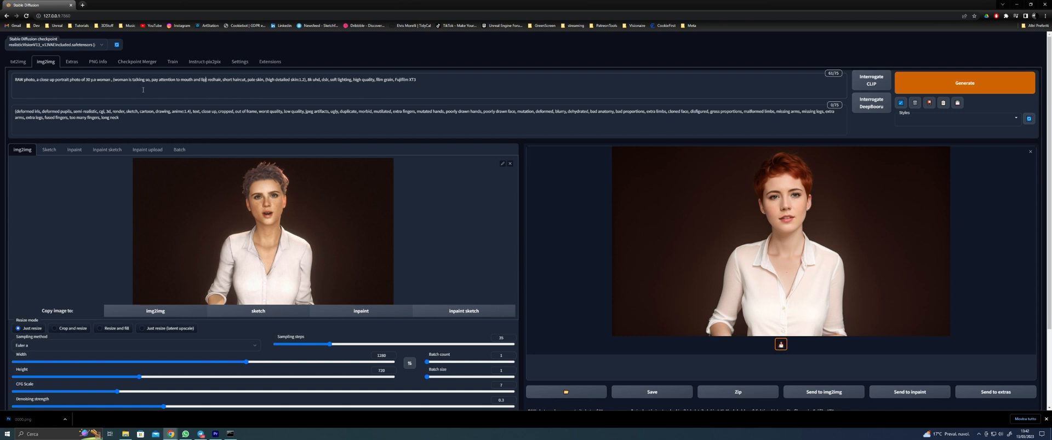
{"action": "type", "text": "positions "}
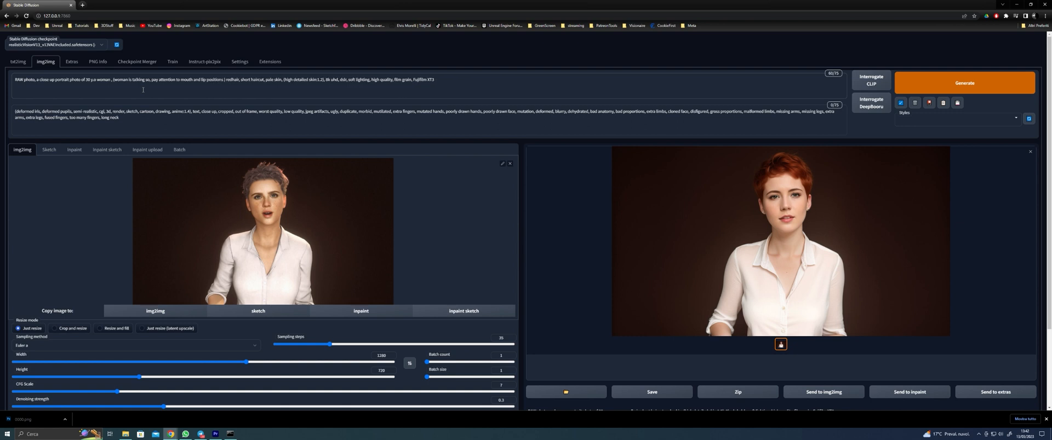
{"action": "type", "text": ":1.4"}
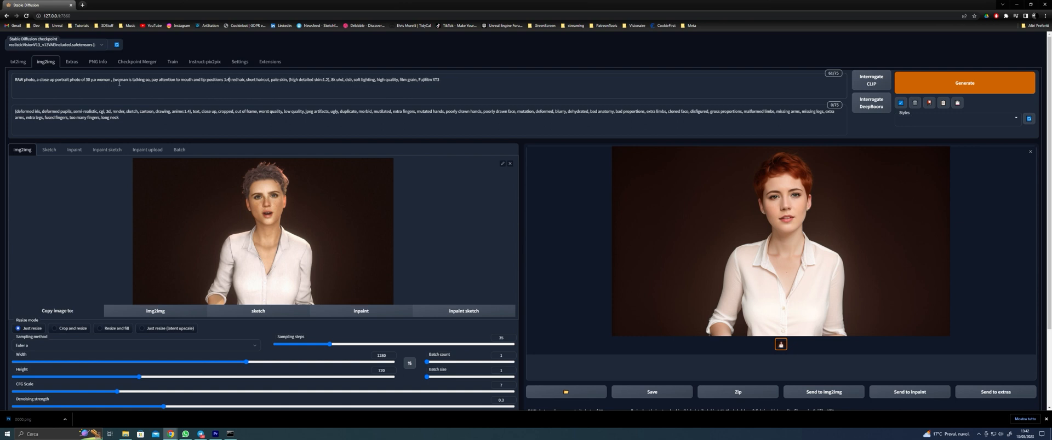
{"action": "left_click", "coordinate": [932, 93]}
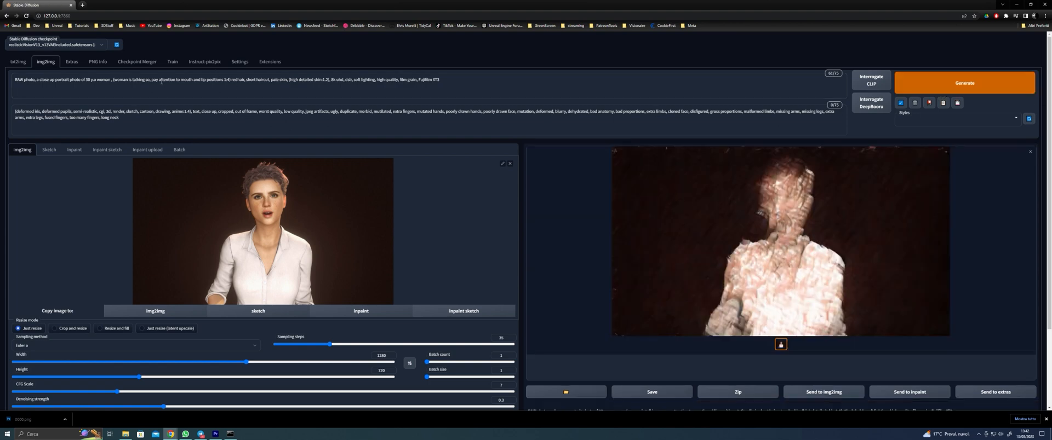
{"action": "key", "text": "ctrl+Return"}
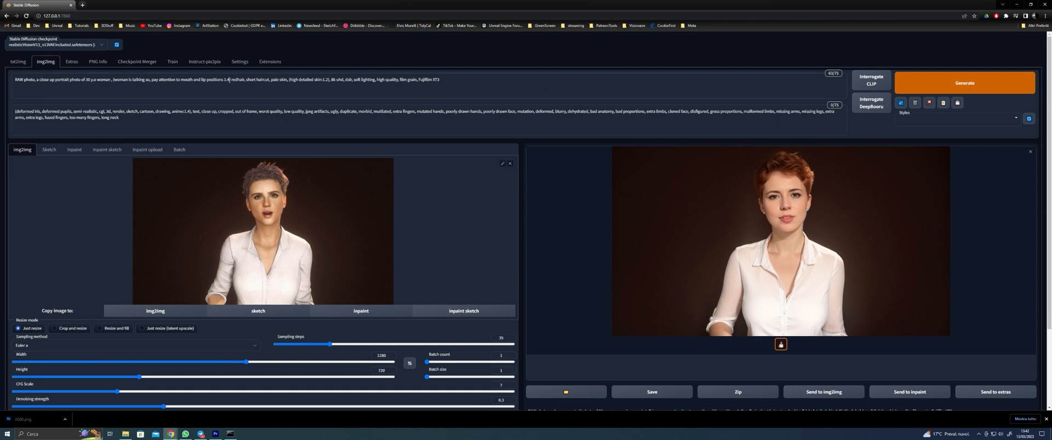
{"action": "type", "text": "))"}
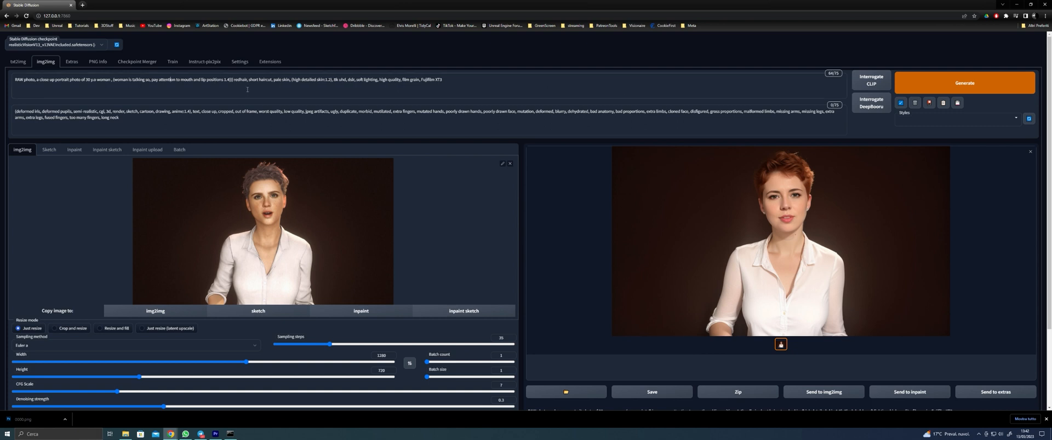
{"action": "type", "text": "(("}
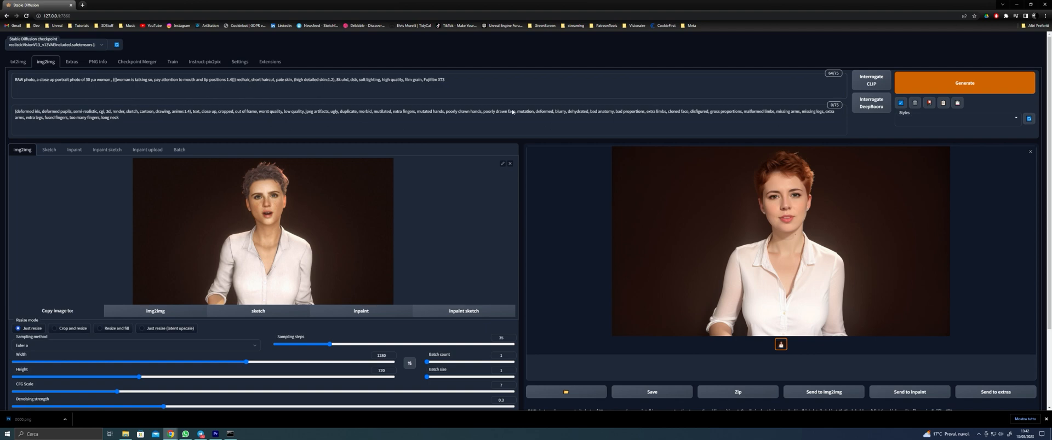
{"action": "key", "text": "ctrl+Return"}
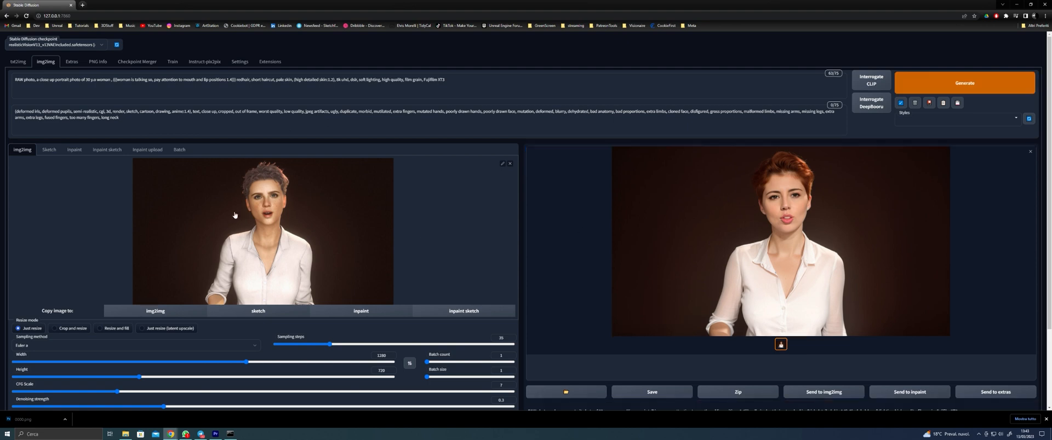
Save the talking-mouth render as 0040.png into the Style folder.
{"action": "right_click", "coordinate": [717, 211]}
{"action": "left_click", "coordinate": [740, 224]}
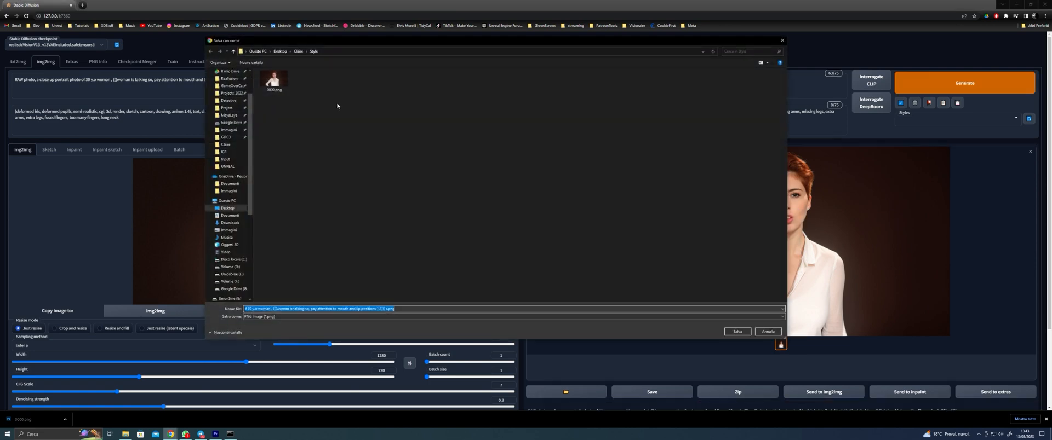
{"action": "key", "text": "Return"}
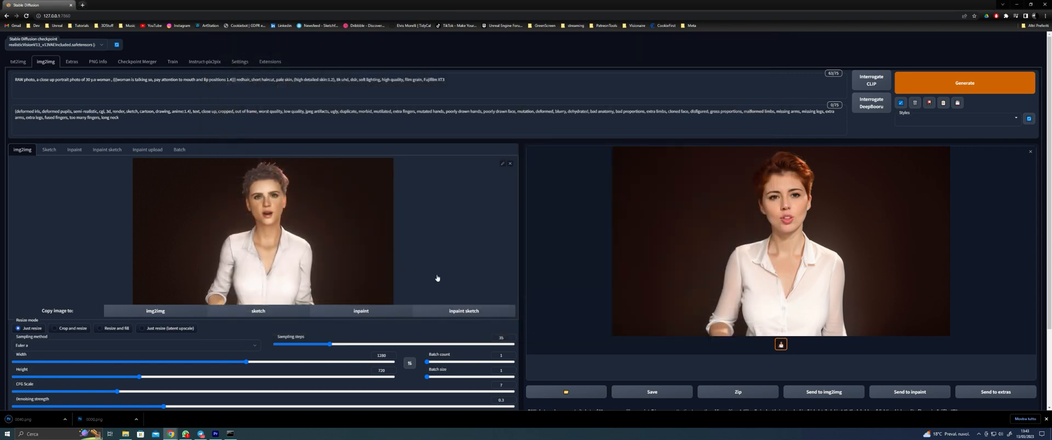
{"action": "scroll", "coordinate": [437, 277], "scroll_direction": "down", "scroll_amount": 2}
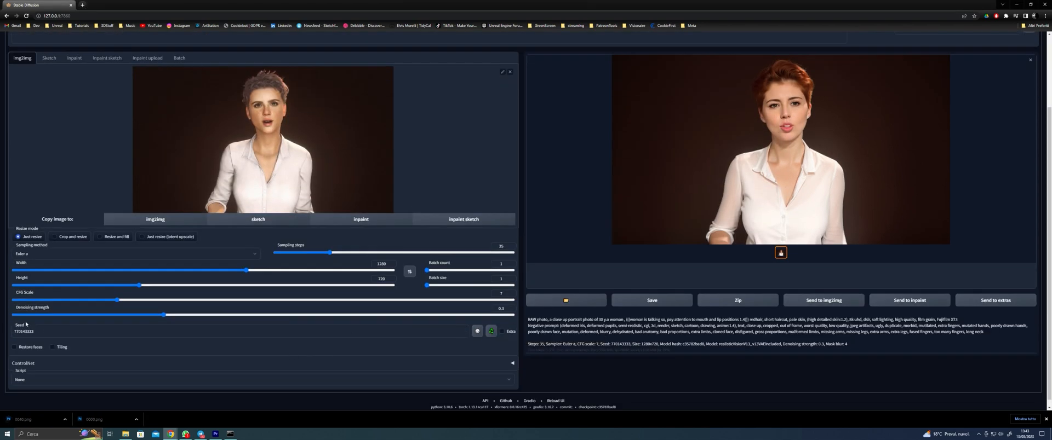
{"action": "scroll", "coordinate": [464, 331], "scroll_direction": "up", "scroll_amount": 2}
Swap in the next Input frame, generate its redhead version and save it.
{"action": "left_click", "coordinate": [510, 165]}
{"action": "left_click", "coordinate": [364, 204]}
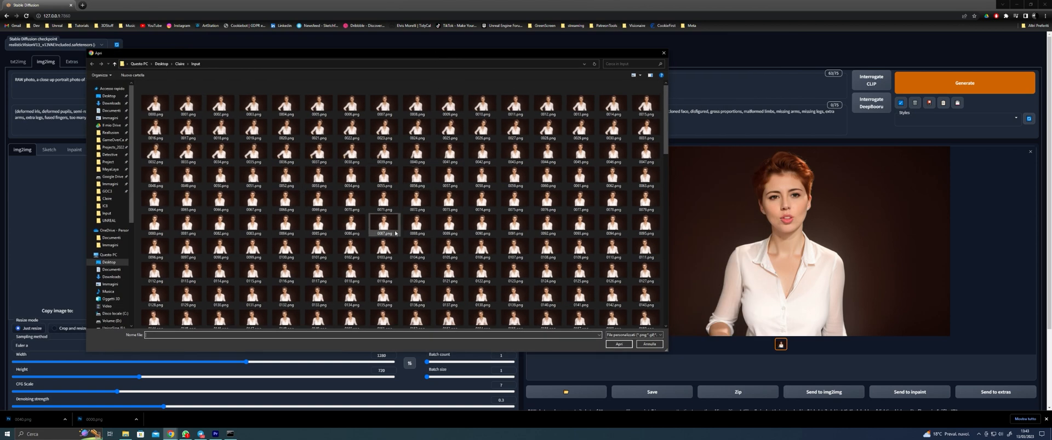
{"action": "double_click", "coordinate": [383, 200]}
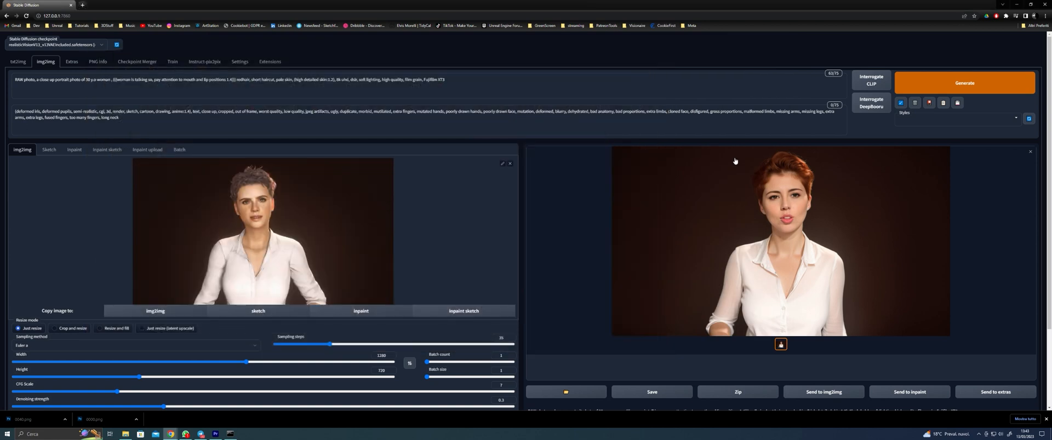
{"action": "key", "text": "ctrl+Return"}
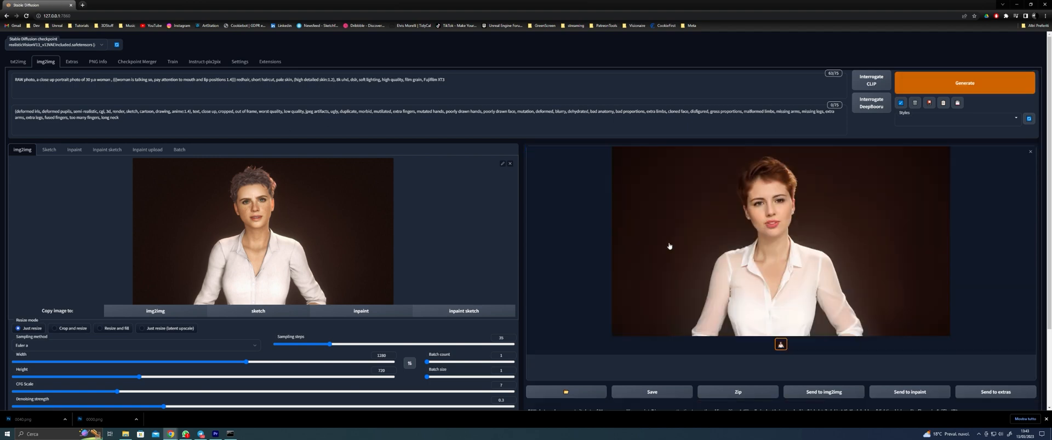
{"action": "right_click", "coordinate": [680, 233]}
{"action": "left_click", "coordinate": [693, 245]}
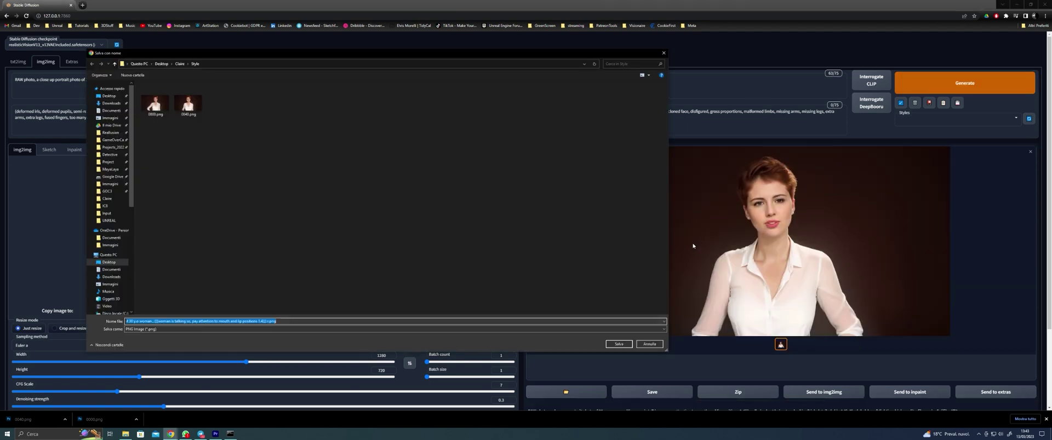
{"action": "left_click", "coordinate": [618, 344]}
View the source image in a separate browser tab, then close that tab.
{"action": "right_click", "coordinate": [256, 242]}
{"action": "left_click", "coordinate": [279, 248]}
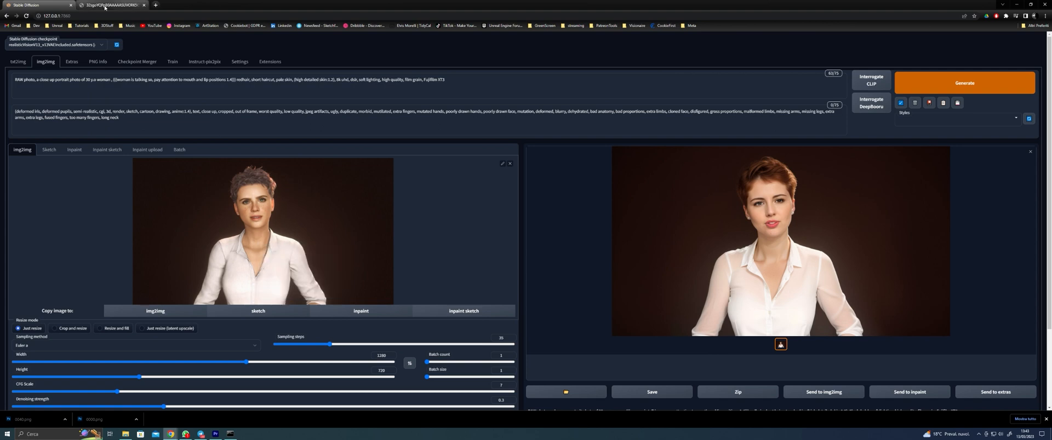
{"action": "left_click", "coordinate": [105, 7]}
{"action": "left_click", "coordinate": [925, 12]}
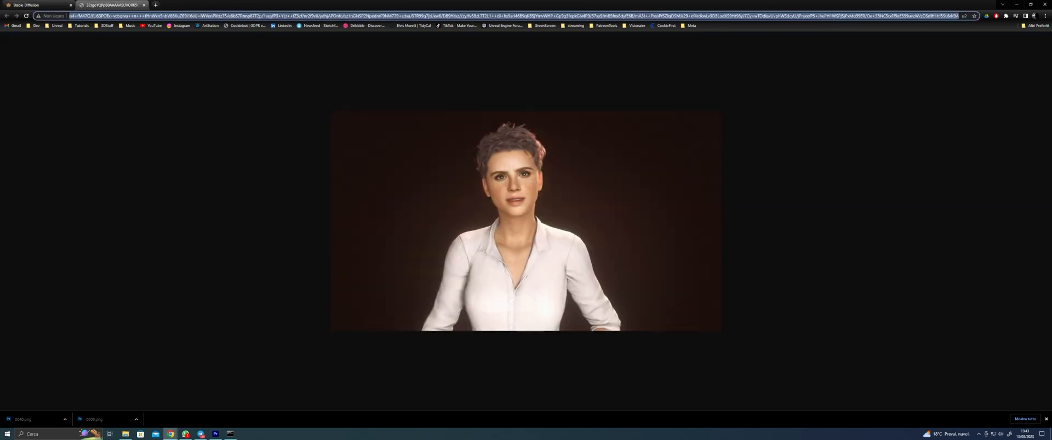
{"action": "left_click", "coordinate": [144, 6]}
Swap in another Input frame, generate its redhead version and save it.
{"action": "left_click", "coordinate": [512, 164]}
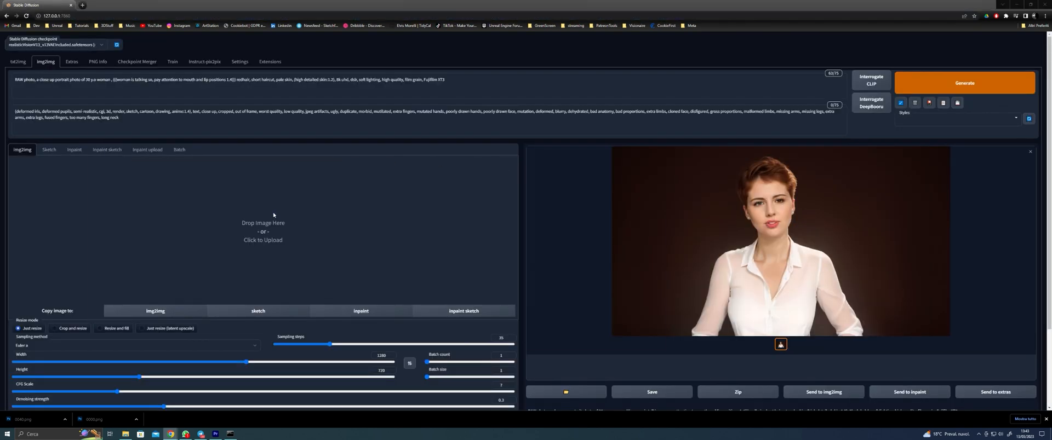
{"action": "left_click", "coordinate": [345, 222]}
{"action": "double_click", "coordinate": [352, 136]}
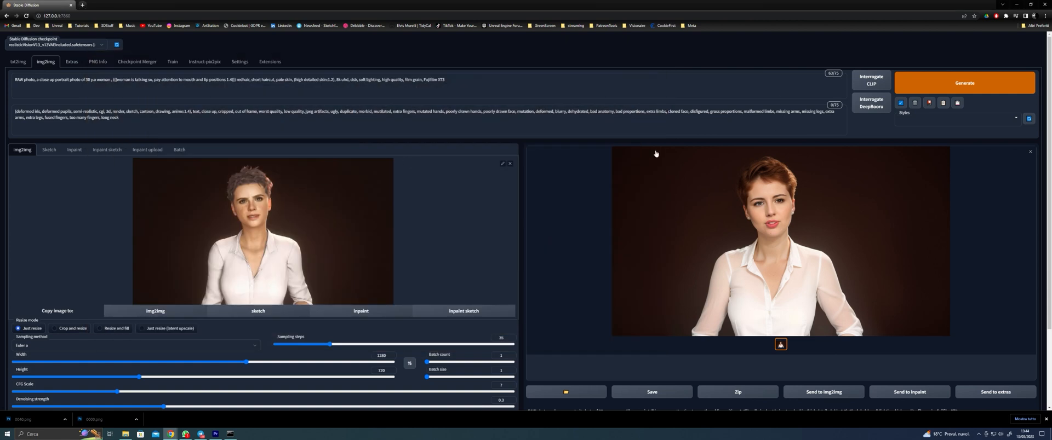
{"action": "left_click", "coordinate": [912, 82]}
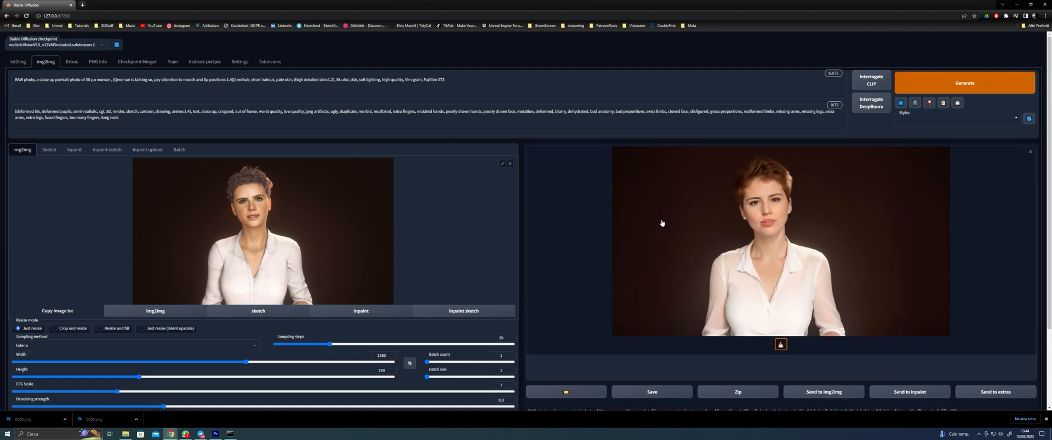
{"action": "right_click", "coordinate": [661, 217]}
{"action": "left_click", "coordinate": [675, 233]}
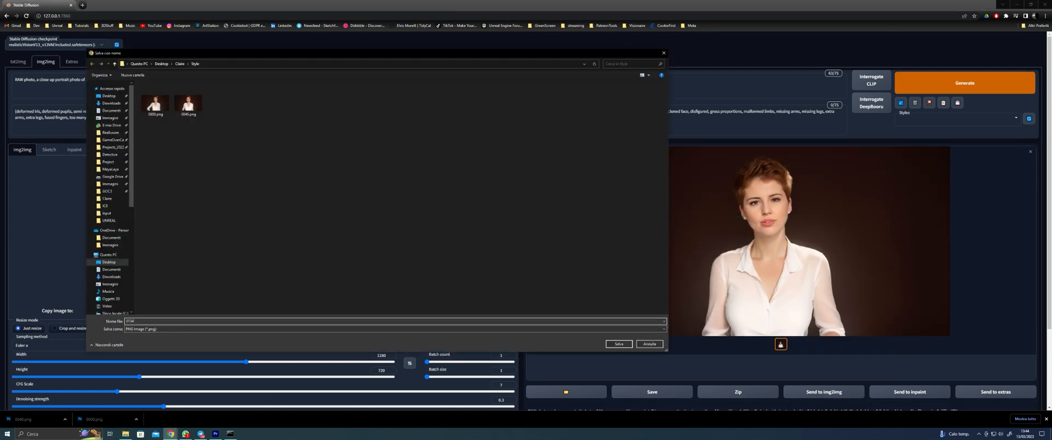
{"action": "key", "text": "Escape"}
Turn frame 0246 into a redhead keyframe and save it to Style.
{"action": "left_click", "coordinate": [509, 160]}
{"action": "left_click", "coordinate": [295, 204]}
{"action": "scroll", "coordinate": [361, 208], "scroll_direction": "down", "scroll_amount": 3}
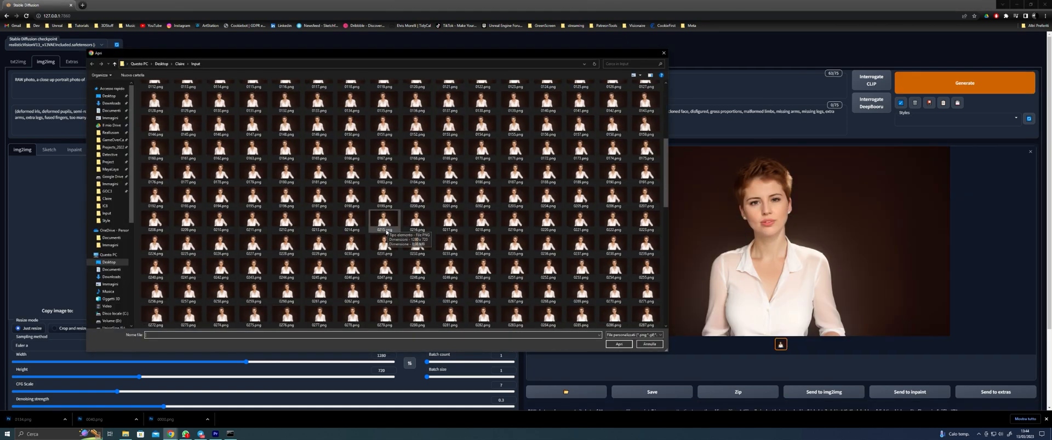
{"action": "left_click", "coordinate": [353, 272]}
{"action": "double_click", "coordinate": [354, 272]}
{"action": "key", "text": "ctrl+Return"}
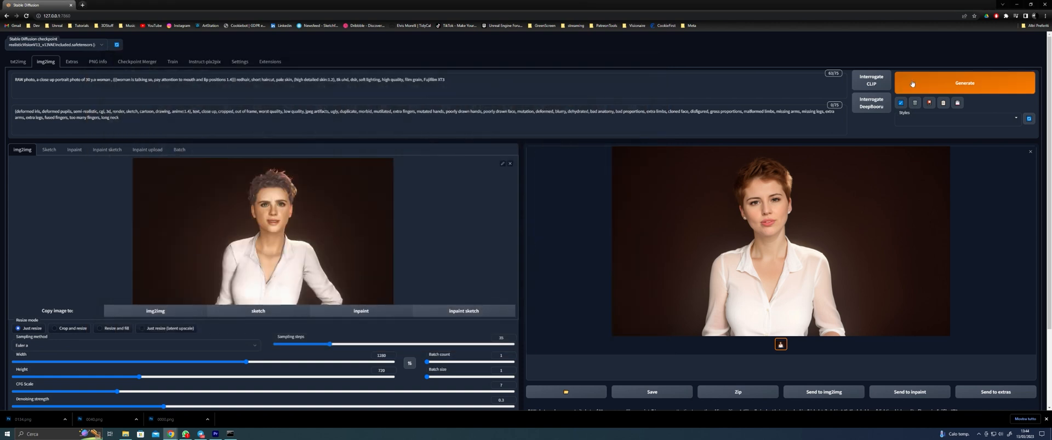
{"action": "right_click", "coordinate": [657, 224]}
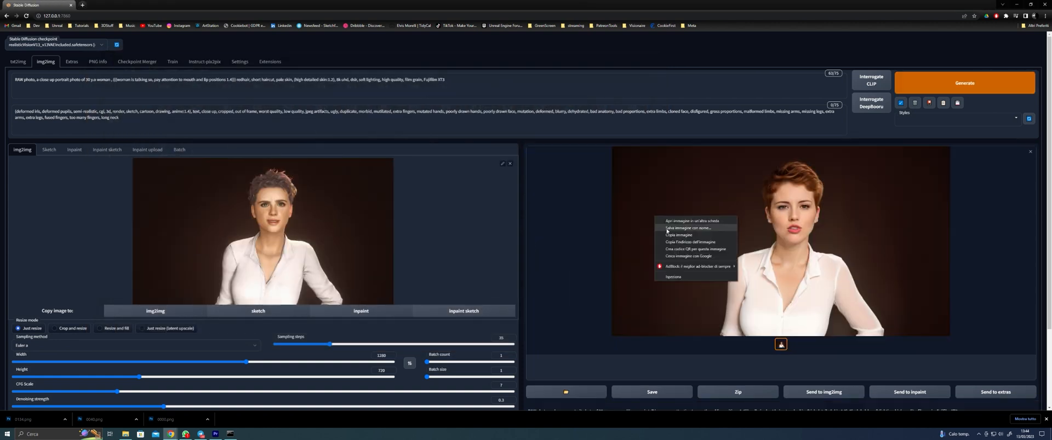
{"action": "left_click", "coordinate": [668, 232]}
{"action": "key", "text": "Return"}
Load frame 0309 as the source and generate its redhead version.
{"action": "left_click", "coordinate": [509, 163]}
{"action": "left_click", "coordinate": [315, 211]}
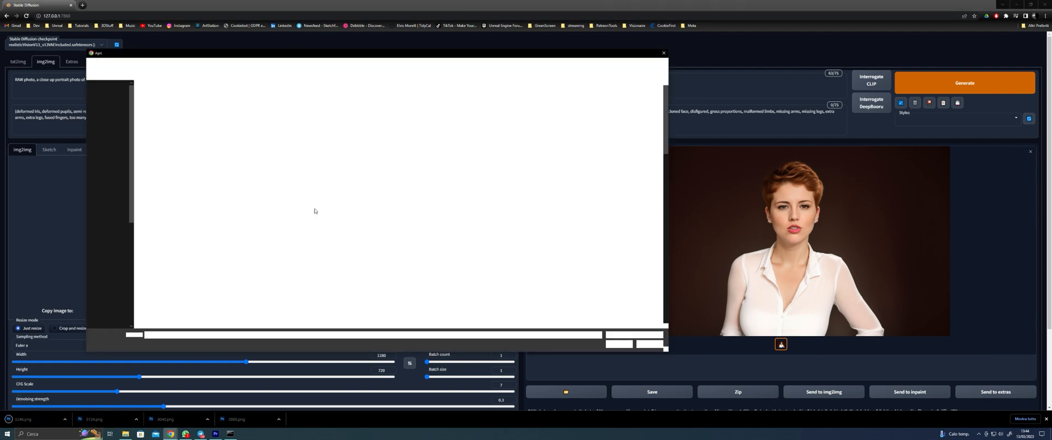
{"action": "double_click", "coordinate": [321, 174]}
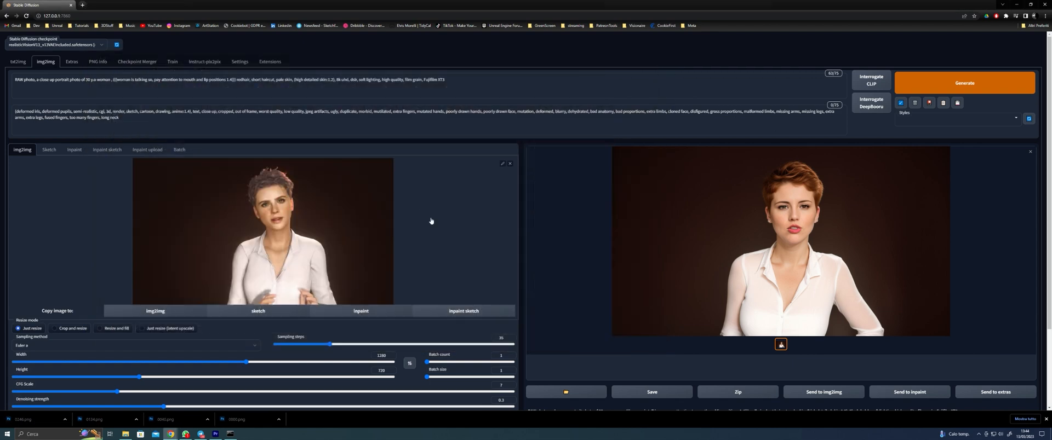
{"action": "key", "text": "ctrl+Return"}
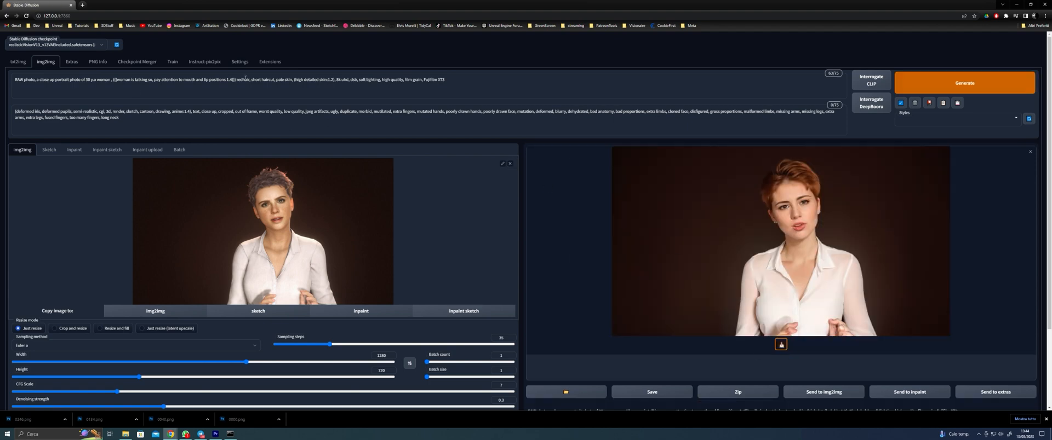
{"action": "type", "text": "(((())"}
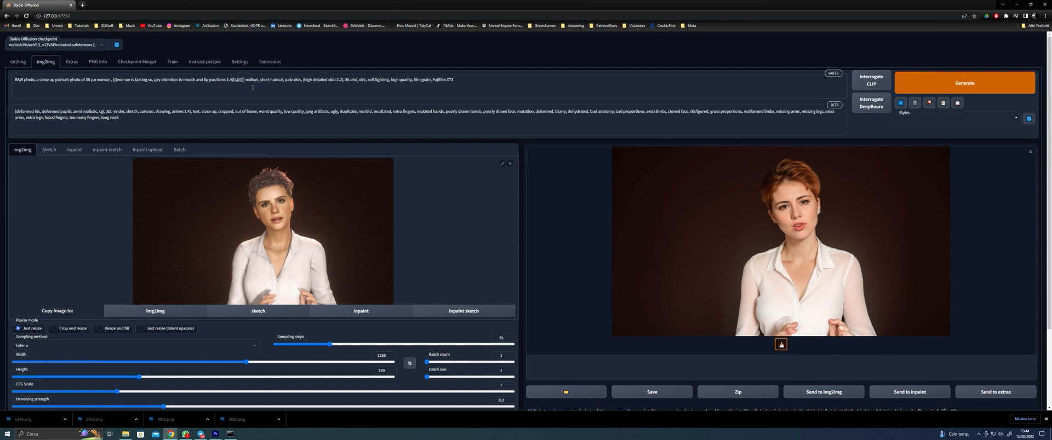
{"action": "type", "text": " pay attention to "}
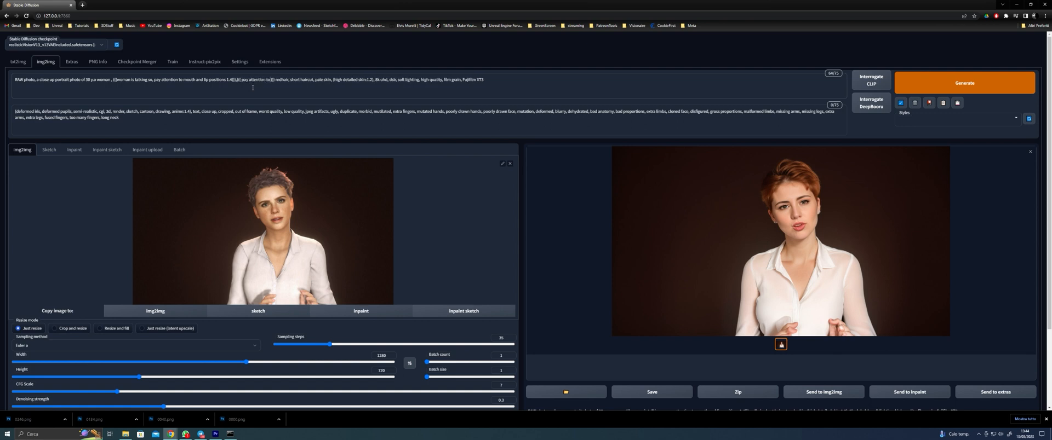
{"action": "type", "text": "hands and fingers anat"}
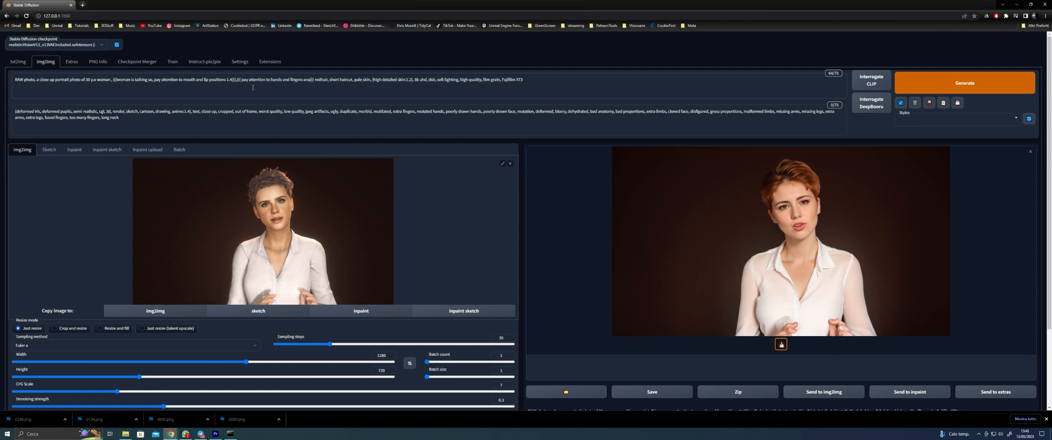
{"action": "type", "text": "omy, if you don't"}
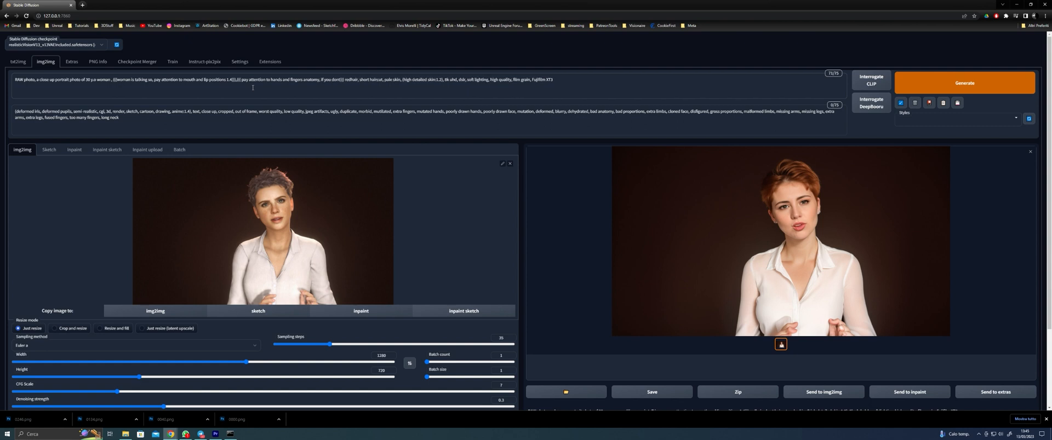
{"action": "type", "text": " snderstand fingers po"}
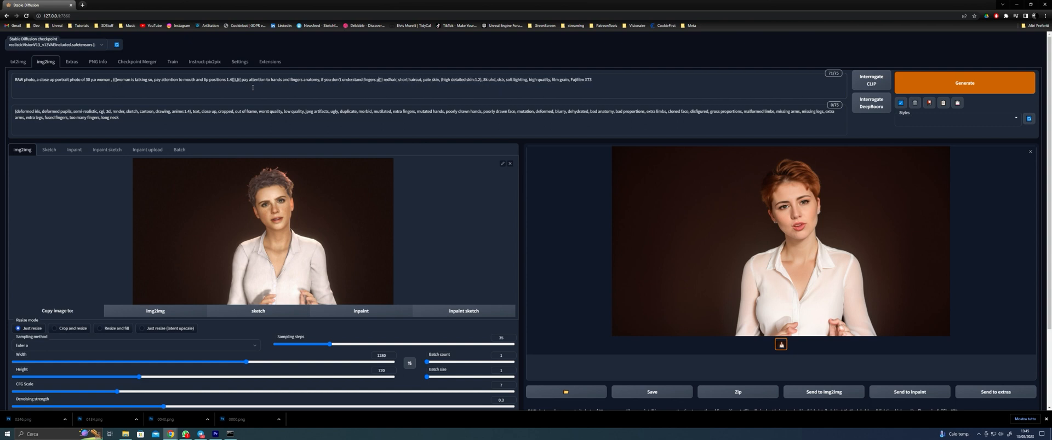
{"action": "type", "text": "sitions, draw it as you prefer but kee consistency"}
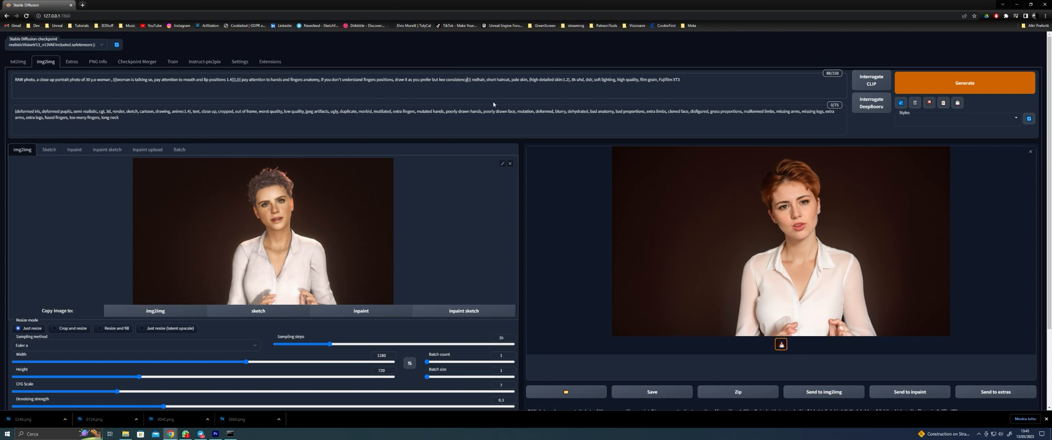
Preview the frame 0309 render at full size after adding the hand and finger anatomy phrase.
{"action": "left_click", "coordinate": [683, 172]}
Reload frame 0309.png from large thumbnails and generate it with the hand-focused prompt.
{"action": "left_click", "coordinate": [509, 166]}
{"action": "left_click", "coordinate": [292, 204]}
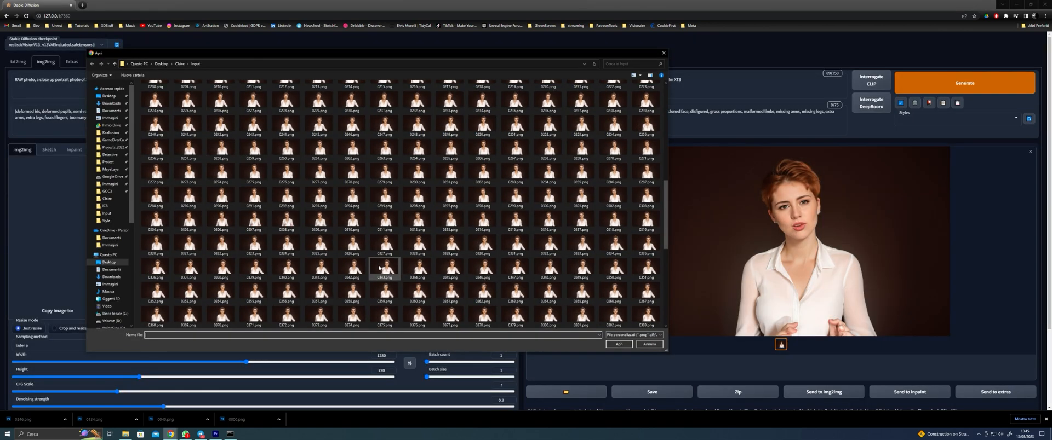
{"action": "scroll", "coordinate": [403, 165], "scroll_direction": "down", "scroll_amount": 5}
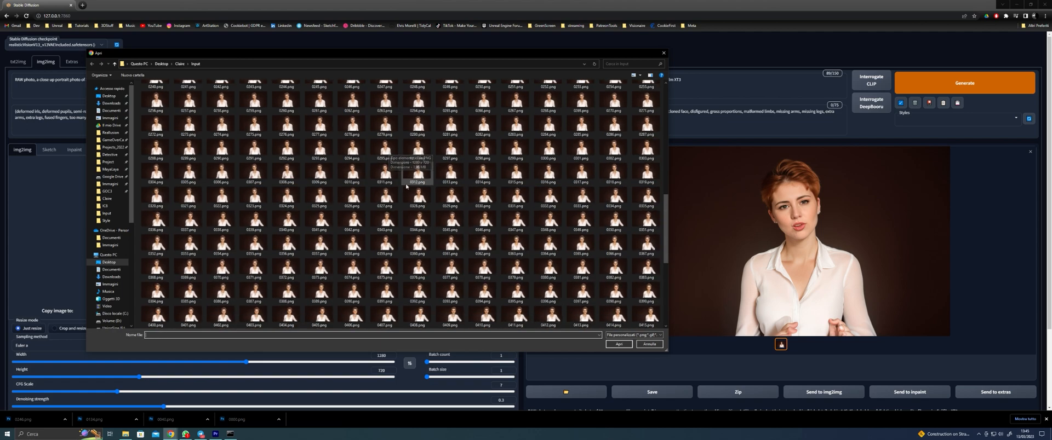
{"action": "scroll", "coordinate": [424, 211], "scroll_direction": "up", "scroll_amount": 5}
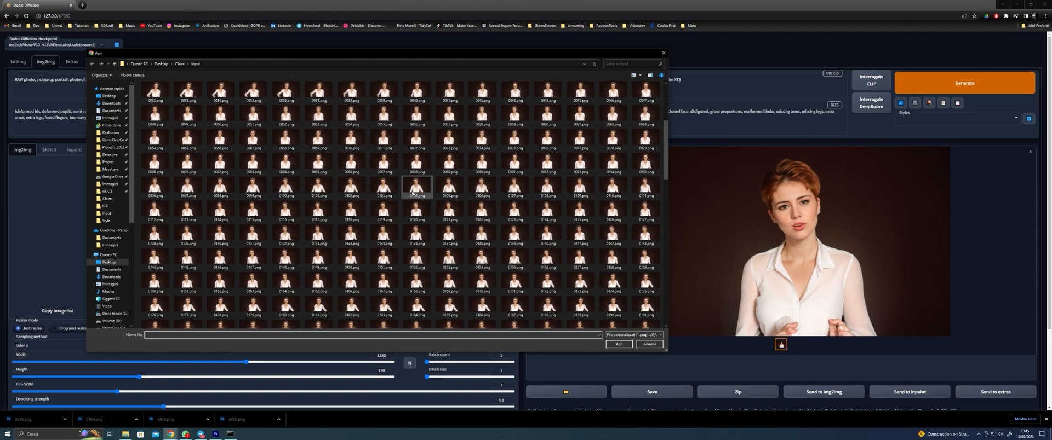
{"action": "scroll", "coordinate": [407, 202], "scroll_direction": "up", "scroll_amount": 5}
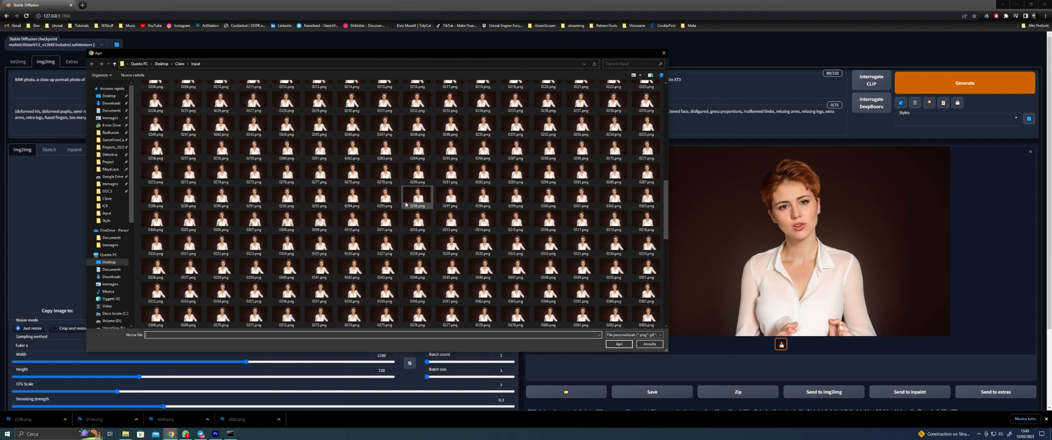
{"action": "scroll", "coordinate": [383, 187], "scroll_direction": "down", "scroll_amount": 2}
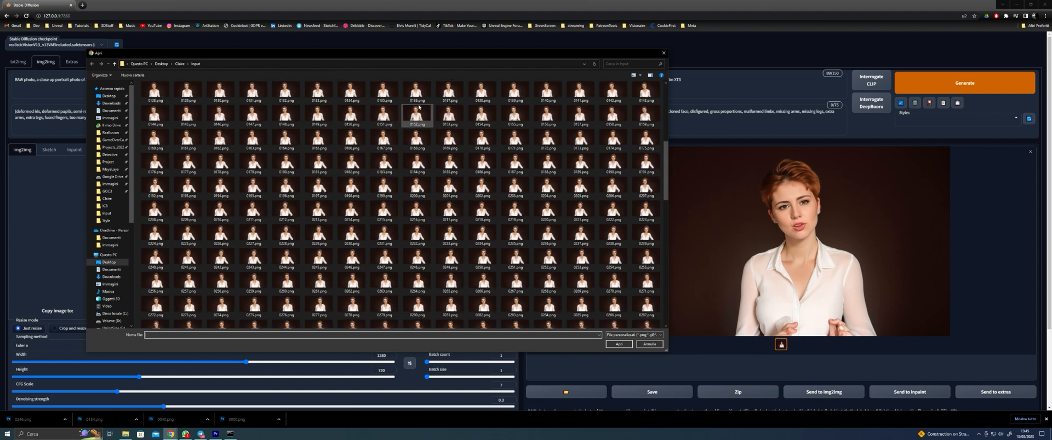
{"action": "scroll", "coordinate": [387, 111], "scroll_direction": "up", "scroll_amount": 5}
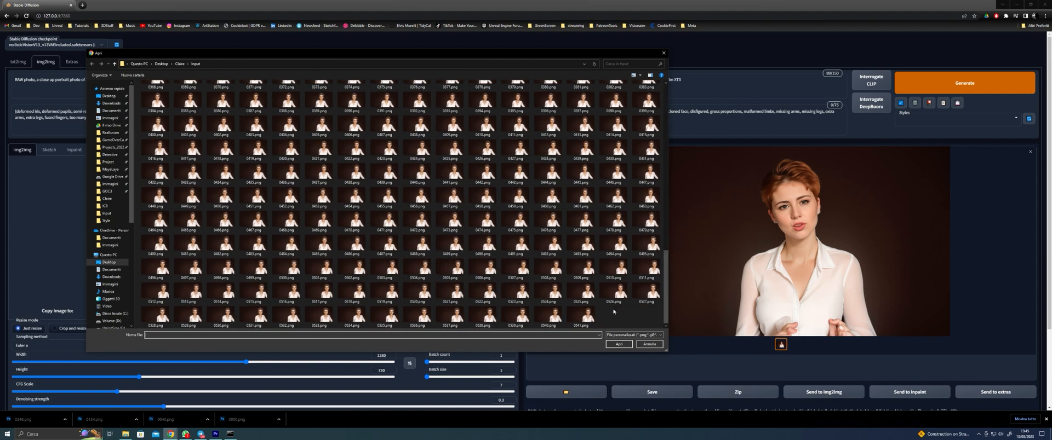
{"action": "right_click", "coordinate": [614, 322]}
{"action": "left_click", "coordinate": [720, 329]}
{"action": "scroll", "coordinate": [445, 234], "scroll_direction": "down", "scroll_amount": 3}
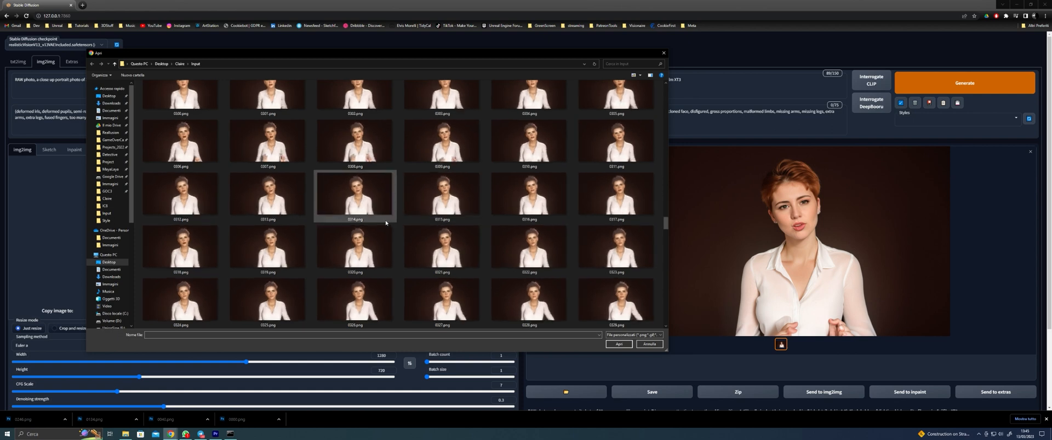
{"action": "scroll", "coordinate": [382, 222], "scroll_direction": "down", "scroll_amount": 2}
{"action": "scroll", "coordinate": [382, 221], "scroll_direction": "up", "scroll_amount": 1}
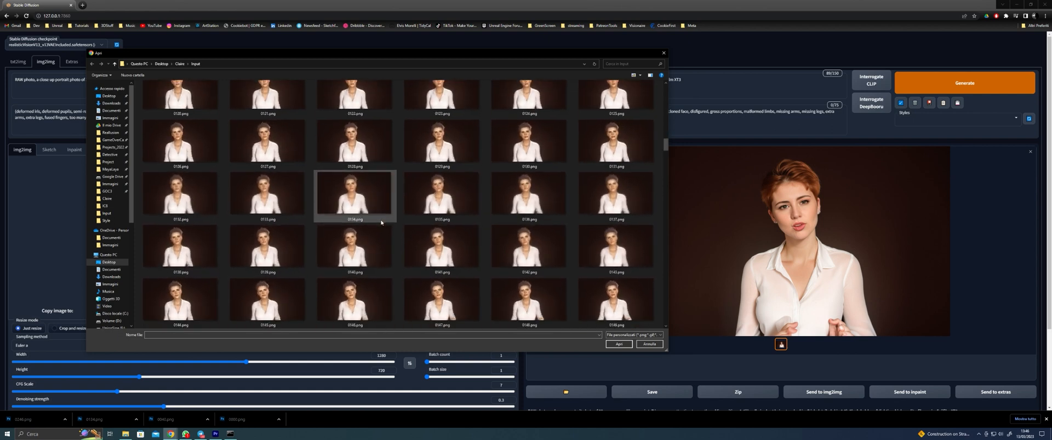
{"action": "scroll", "coordinate": [381, 223], "scroll_direction": "down", "scroll_amount": 2}
{"action": "scroll", "coordinate": [381, 222], "scroll_direction": "down", "scroll_amount": 2}
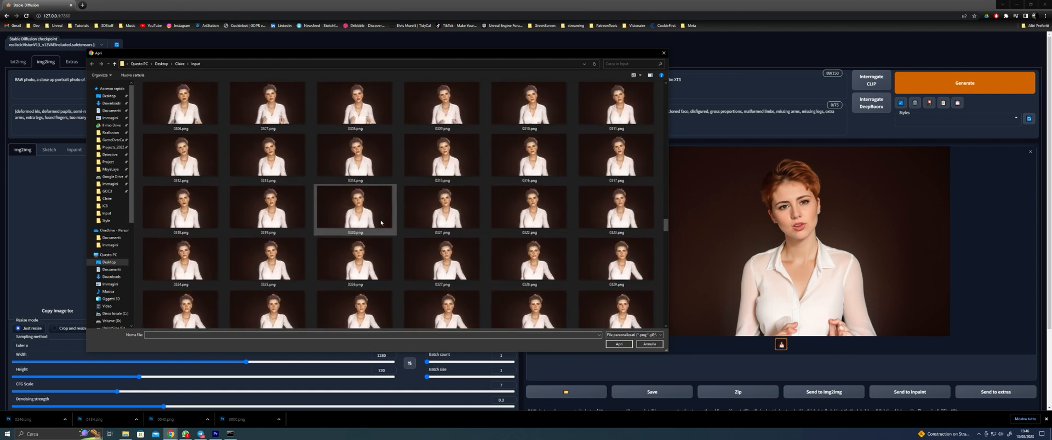
{"action": "scroll", "coordinate": [381, 222], "scroll_direction": "down", "scroll_amount": 2}
{"action": "scroll", "coordinate": [380, 223], "scroll_direction": "down", "scroll_amount": 2}
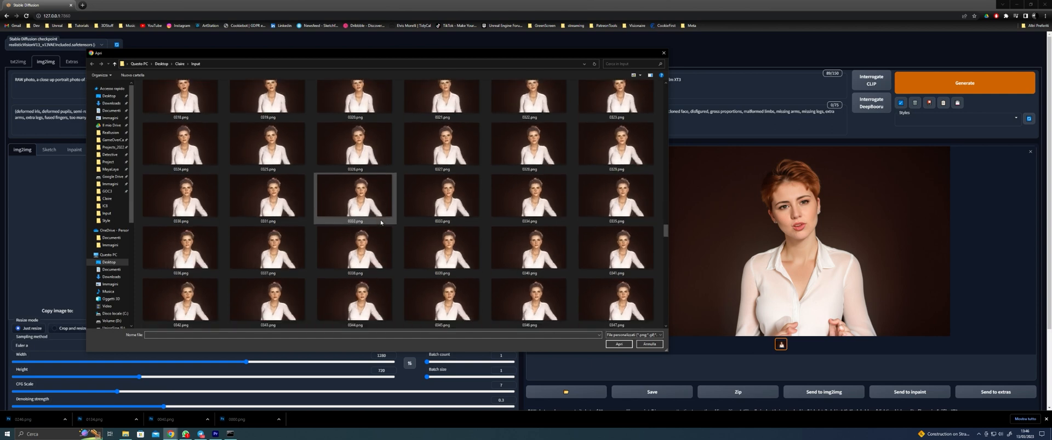
{"action": "scroll", "coordinate": [441, 153], "scroll_direction": "up", "scroll_amount": 2}
{"action": "double_click", "coordinate": [442, 153]}
{"action": "key", "text": "ctrl+Return"}
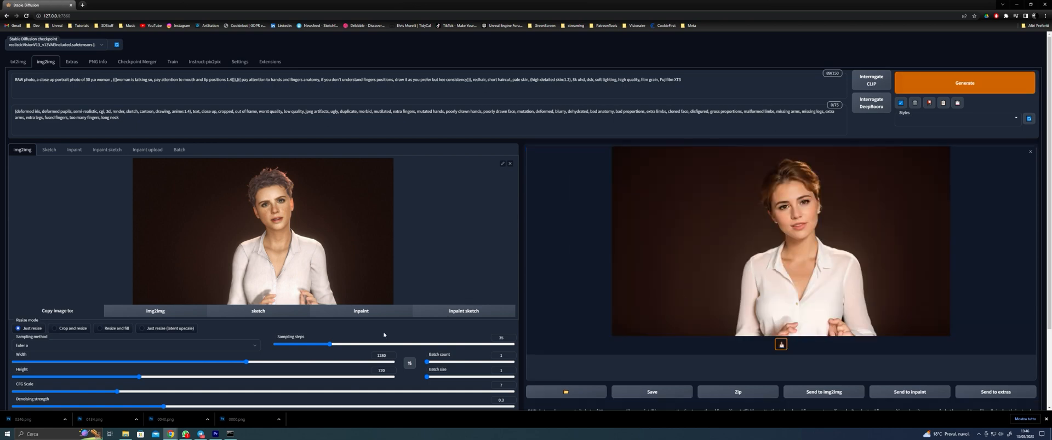
Save the new 0309 portrait into the Style folder.
{"action": "right_click", "coordinate": [737, 261]}
{"action": "left_click", "coordinate": [759, 281]}
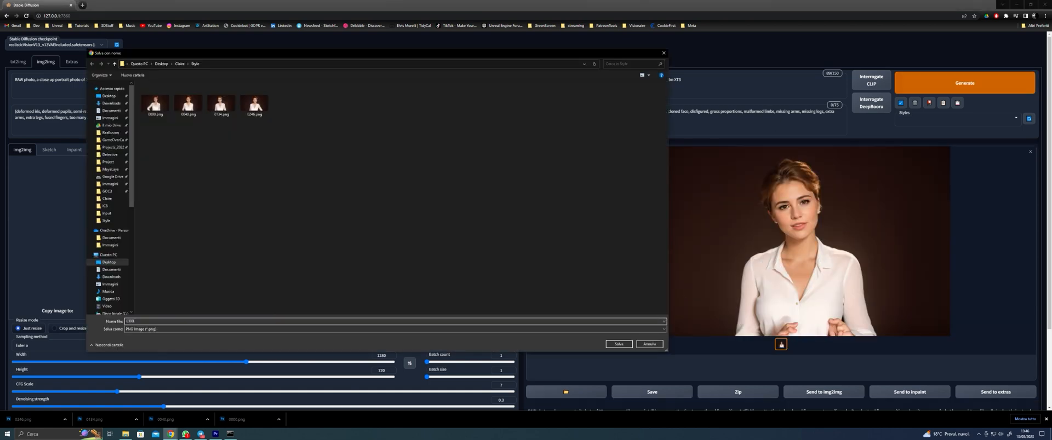
{"action": "key", "text": "Return"}
Load frame 0410.png as the source and generate its redhead portrait.
{"action": "left_click", "coordinate": [504, 164]}
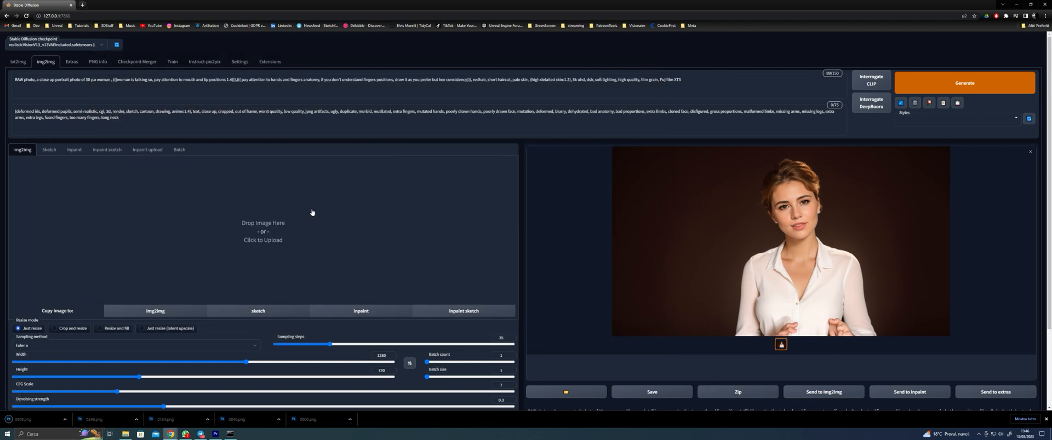
{"action": "left_click", "coordinate": [309, 198]}
{"action": "scroll", "coordinate": [309, 198], "scroll_direction": "down", "scroll_amount": 10}
{"action": "scroll", "coordinate": [328, 214], "scroll_direction": "down", "scroll_amount": 10}
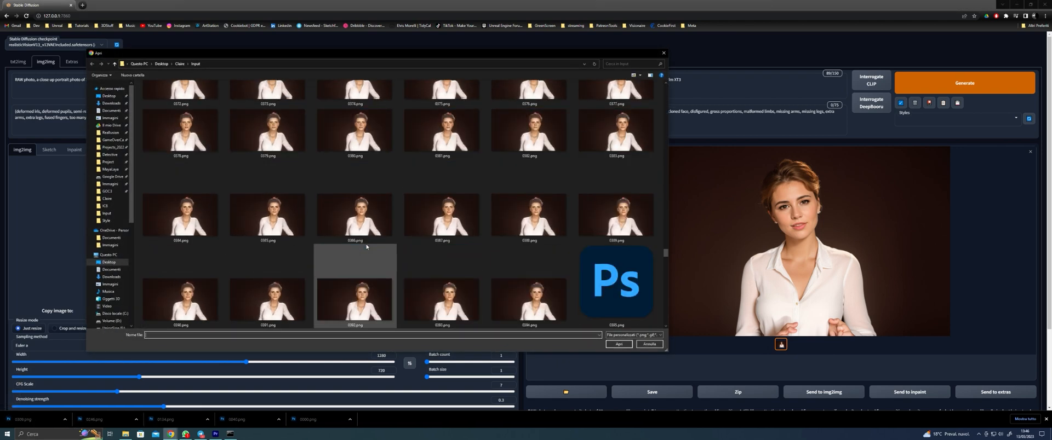
{"action": "scroll", "coordinate": [367, 247], "scroll_direction": "down", "scroll_amount": 5}
{"action": "double_click", "coordinate": [325, 305]}
{"action": "key", "text": "ctrl+Return"}
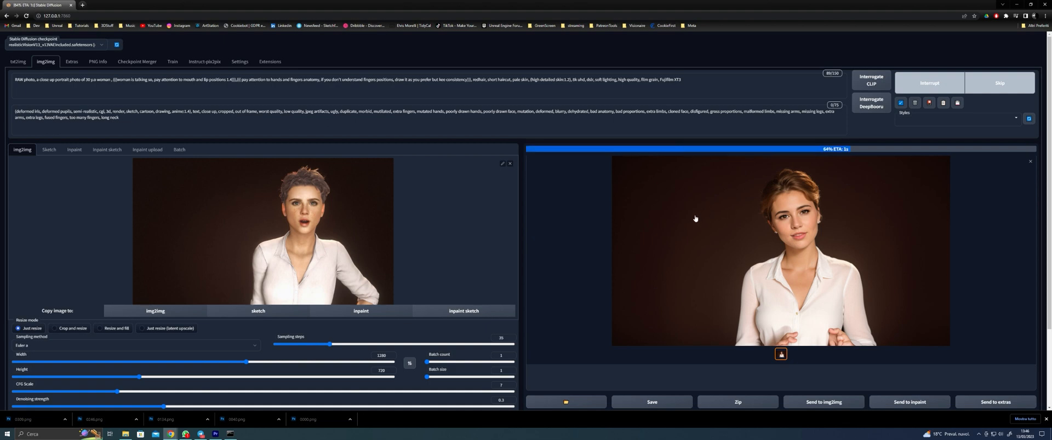
Save the 0410 portrait, then switch over to Photoshop.
{"action": "right_click", "coordinate": [673, 217]}
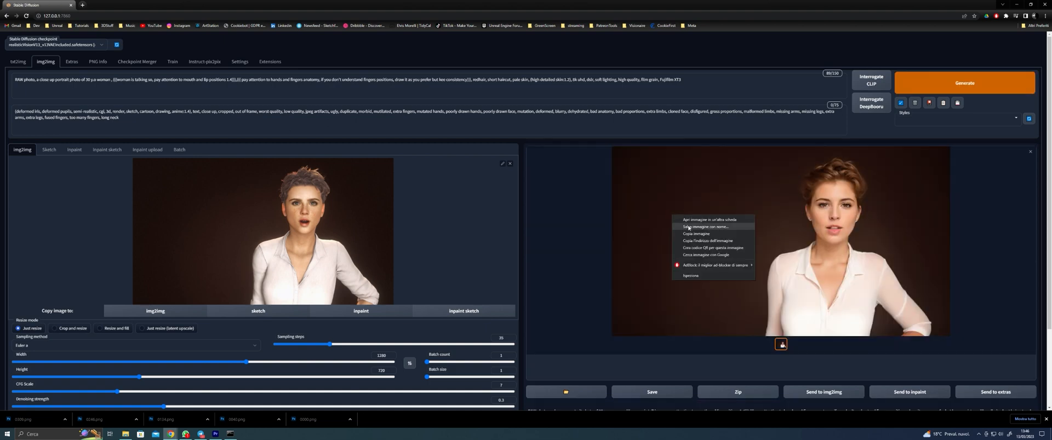
{"action": "left_click", "coordinate": [699, 244]}
{"action": "key", "text": "alt+Tab"}
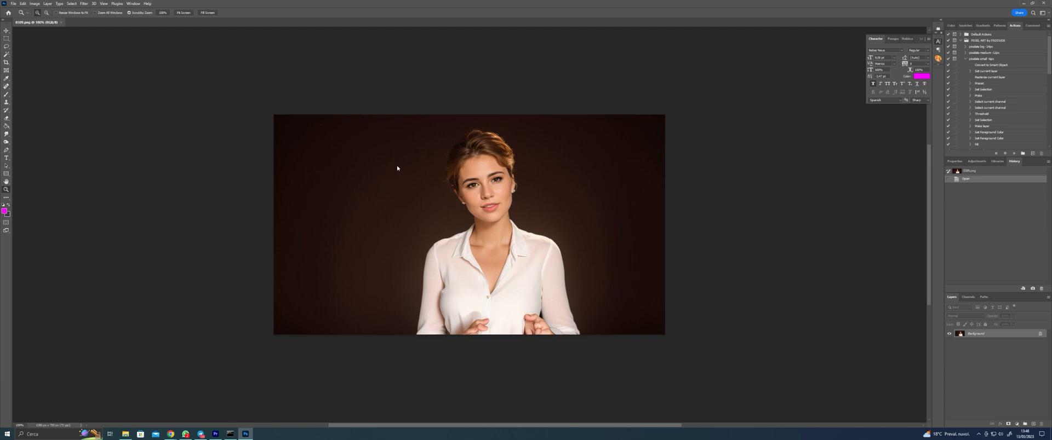
Bring frame 0309.png into Photoshop and paste it as Layer 1 over the redhead portrait.
{"action": "key", "text": "ctrl+o"}
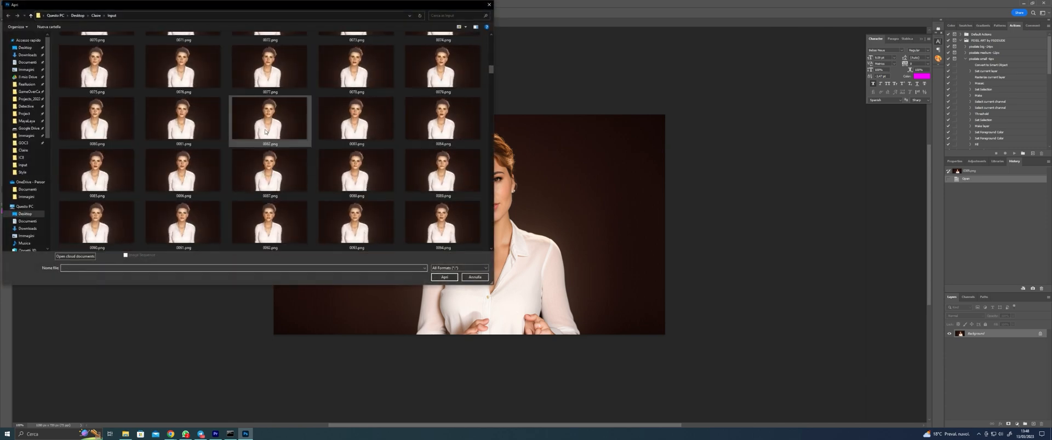
{"action": "scroll", "coordinate": [268, 164], "scroll_direction": "down", "scroll_amount": 10}
{"action": "scroll", "coordinate": [271, 168], "scroll_direction": "down", "scroll_amount": 10}
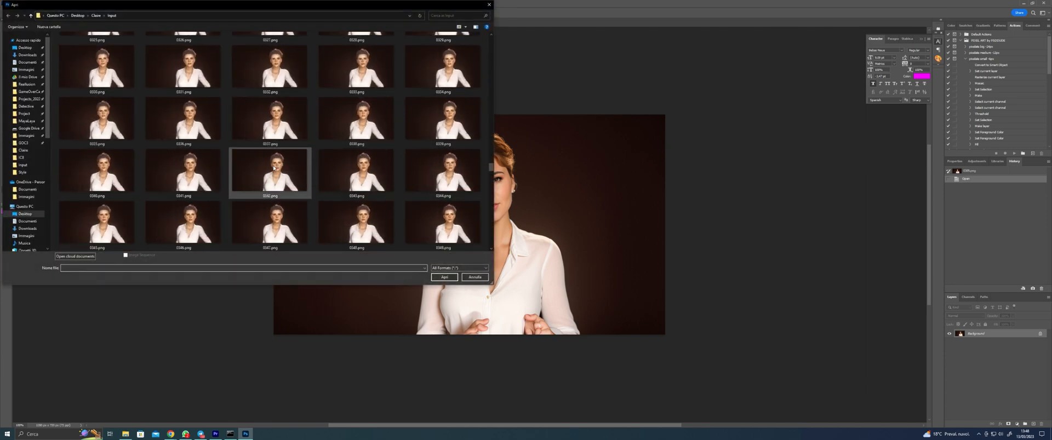
{"action": "scroll", "coordinate": [271, 167], "scroll_direction": "up", "scroll_amount": 3}
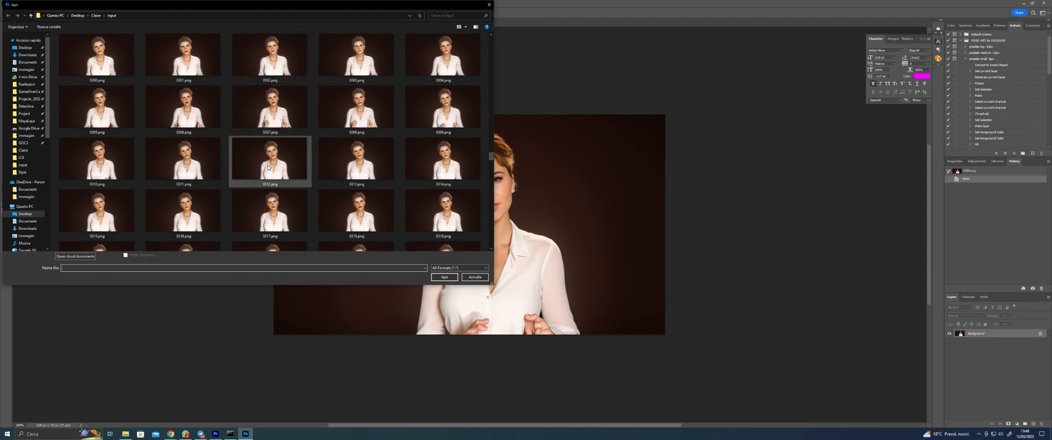
{"action": "double_click", "coordinate": [429, 121]}
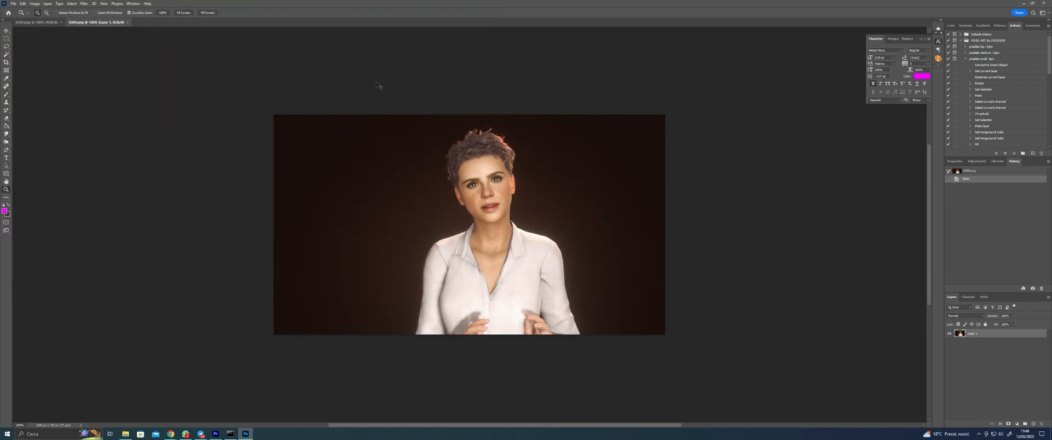
{"action": "key", "text": "ctrl+w"}
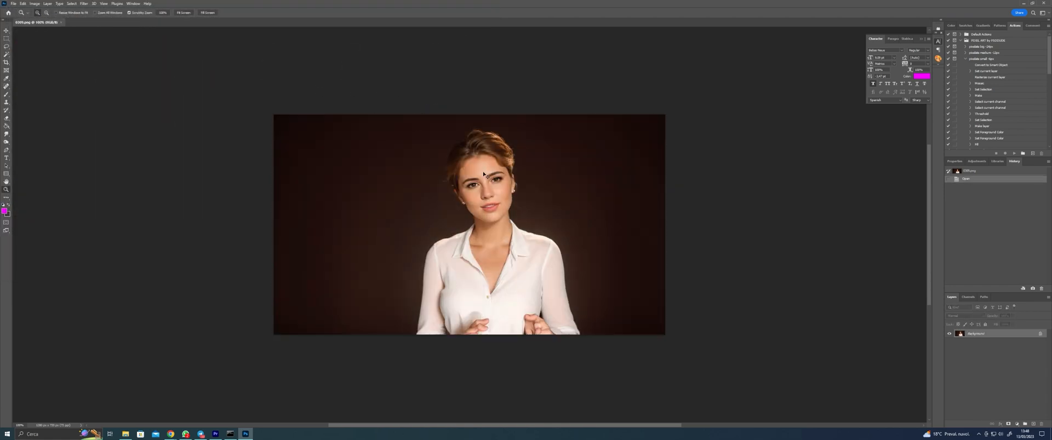
{"action": "key", "text": "ctrl+v"}
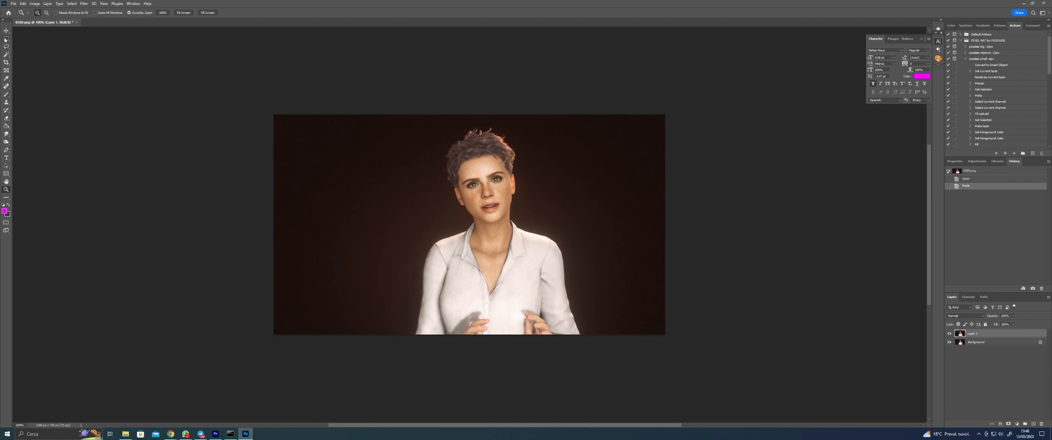
{"action": "left_click", "coordinate": [6, 40]}
Marquee the hands area, invert the selection and delete the rest of the pasted layer.
{"action": "left_click_drag", "start_coordinate": [463, 317], "coordinate": [574, 335]}
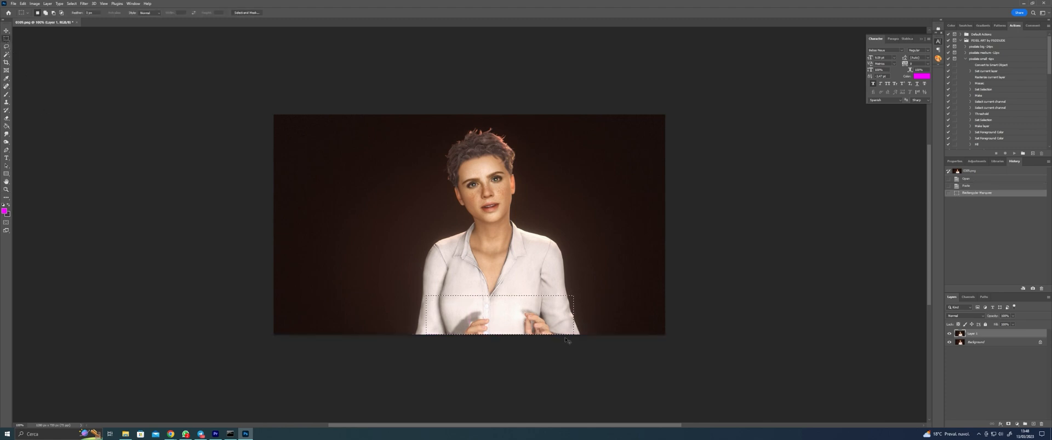
{"action": "key", "text": "ctrl+shift+i"}
{"action": "key", "text": "Delete"}
{"action": "key", "text": "ctrl+d"}
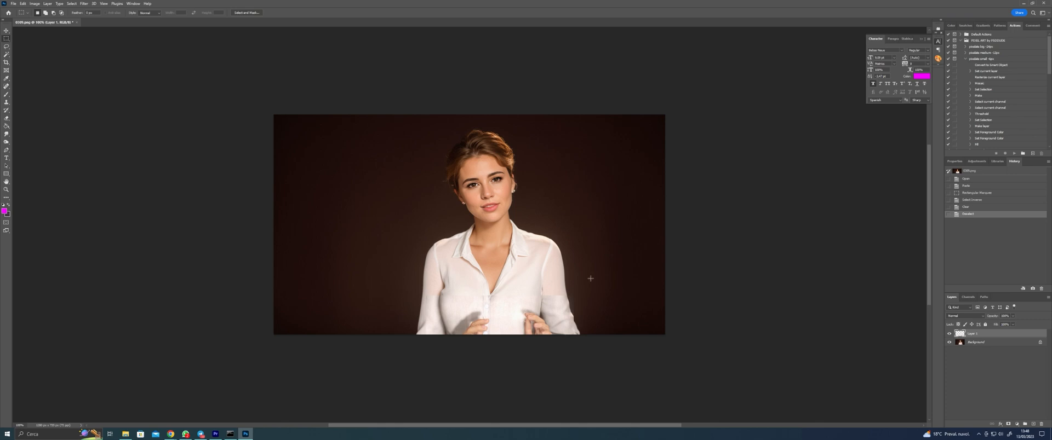
Erase leftover edges and toggle Layer 1 zoomed in to check the hands blend.
{"action": "key", "text": "e"}
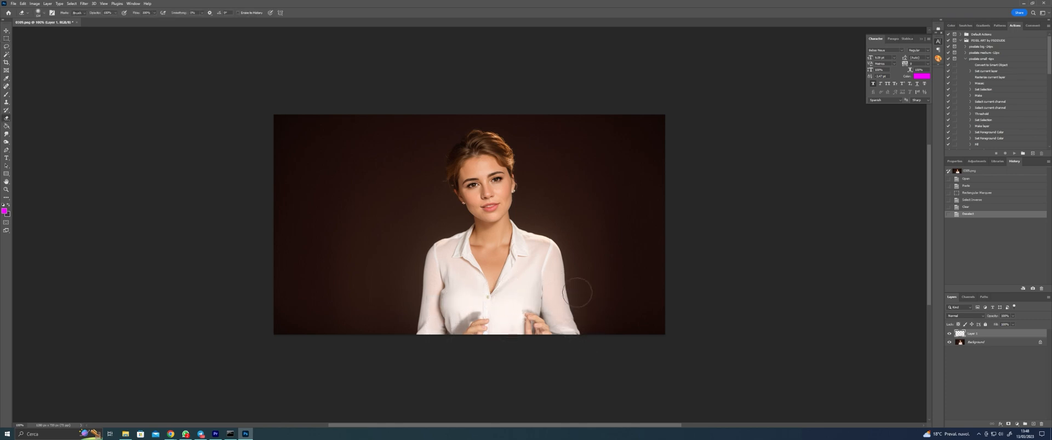
{"action": "left_click", "coordinate": [625, 294]}
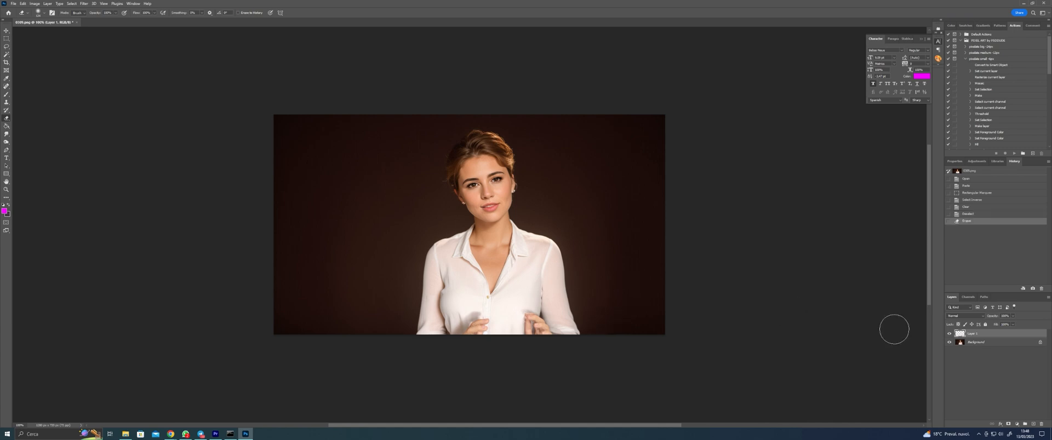
{"action": "left_click", "coordinate": [950, 334]}
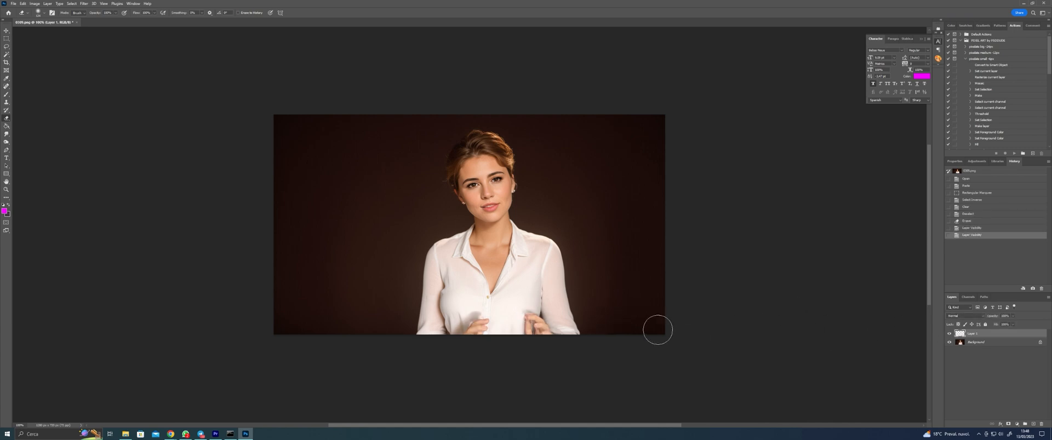
{"action": "key", "text": "z"}
{"action": "left_click", "coordinate": [608, 330]}
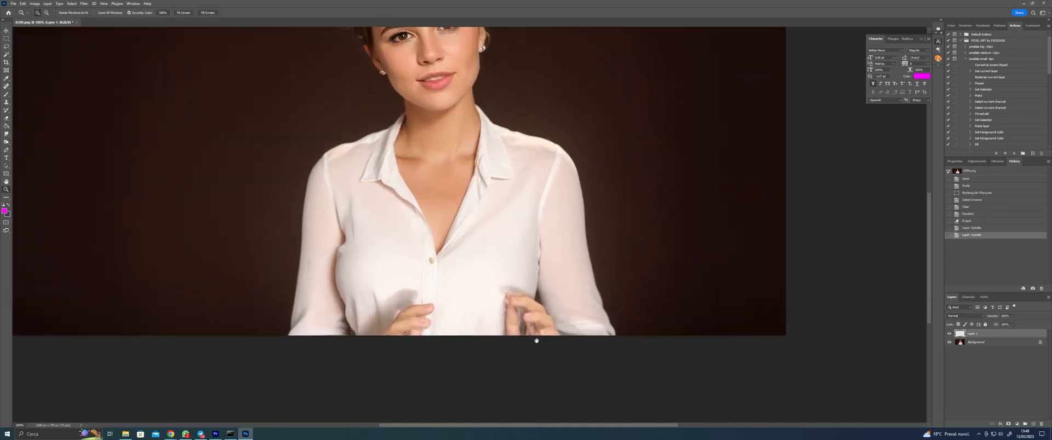
{"action": "left_click_drag", "start_coordinate": [832, 337], "coordinate": [853, 346]}
{"action": "left_click", "coordinate": [950, 335]}
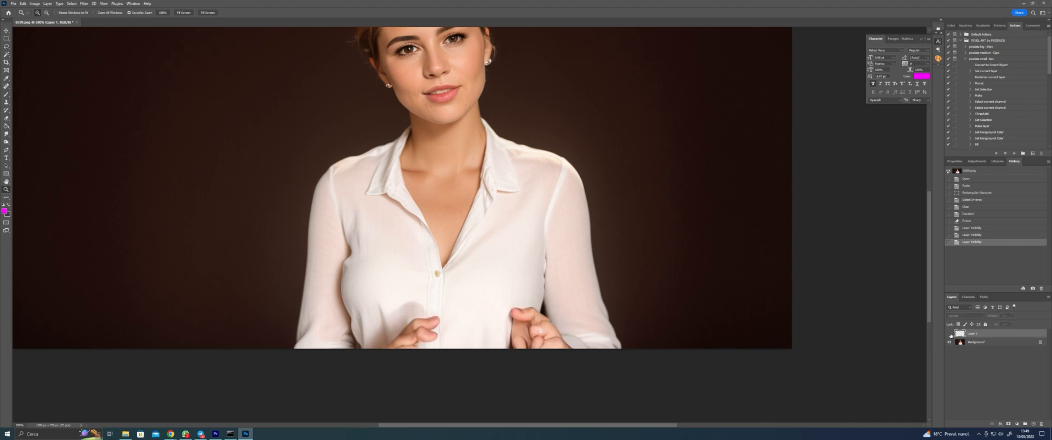
Merge the visible layers into one and fit the image back in view.
{"action": "key", "text": "ctrl+shift+e"}
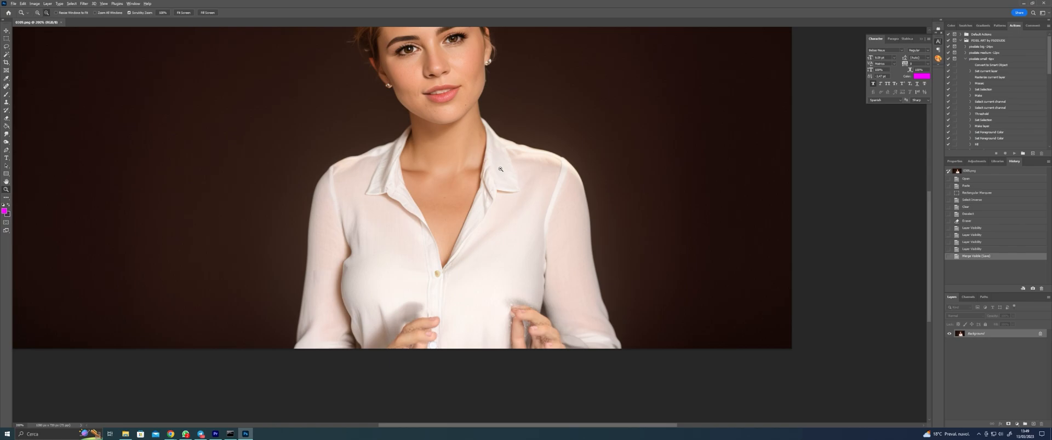
{"action": "key", "text": "ctrl+minus"}
Switch to EbSynth and run synthesis for all keyframe sequences.
{"action": "left_click", "coordinate": [245, 434]}
{"action": "mouse_move", "coordinate": [232, 435]}
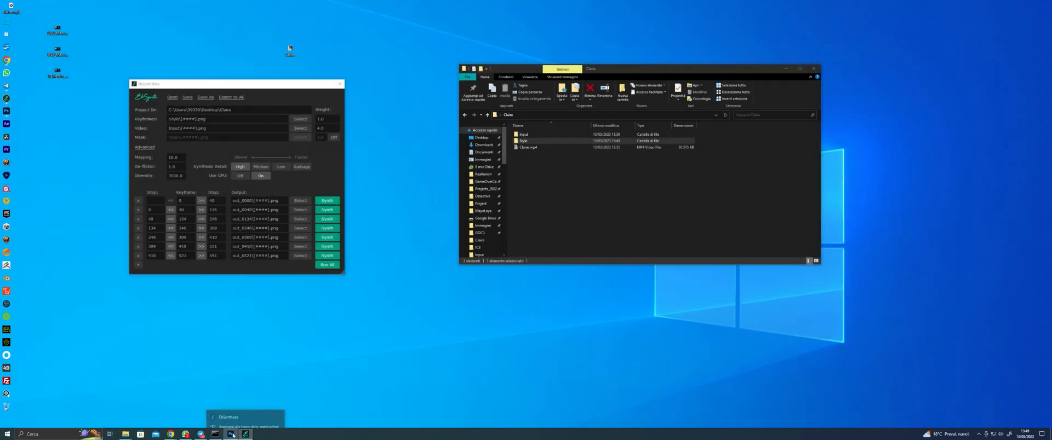
{"action": "right_click", "coordinate": [232, 435]}
{"action": "left_click", "coordinate": [290, 352]}
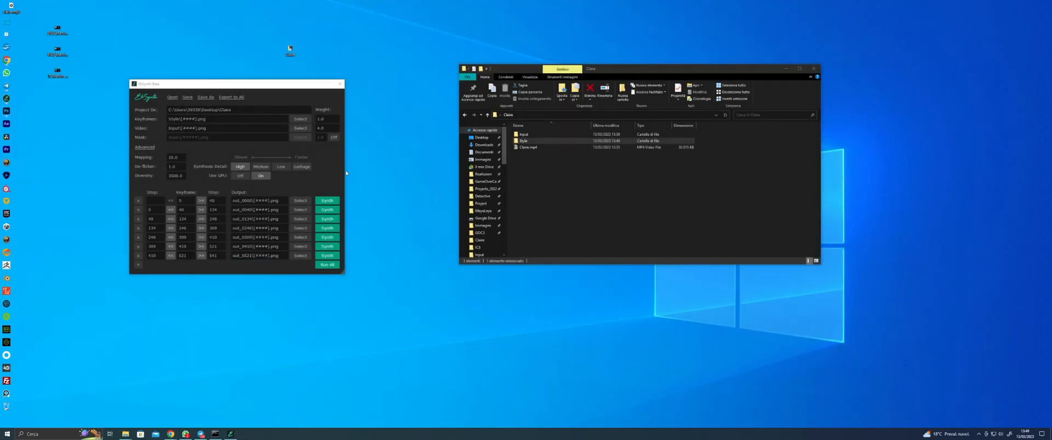
{"action": "left_click", "coordinate": [328, 265]}
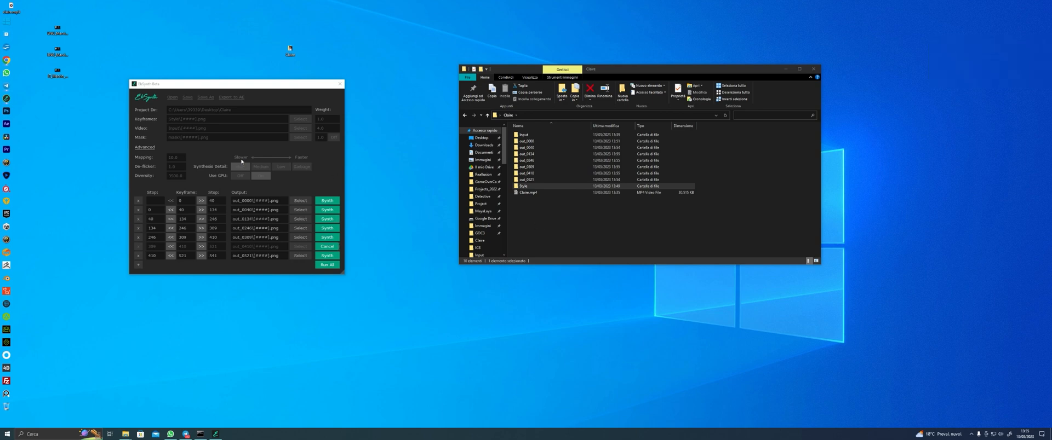
Export the synthesized project to After Effects at 25 fps.
{"action": "left_click", "coordinate": [234, 97]}
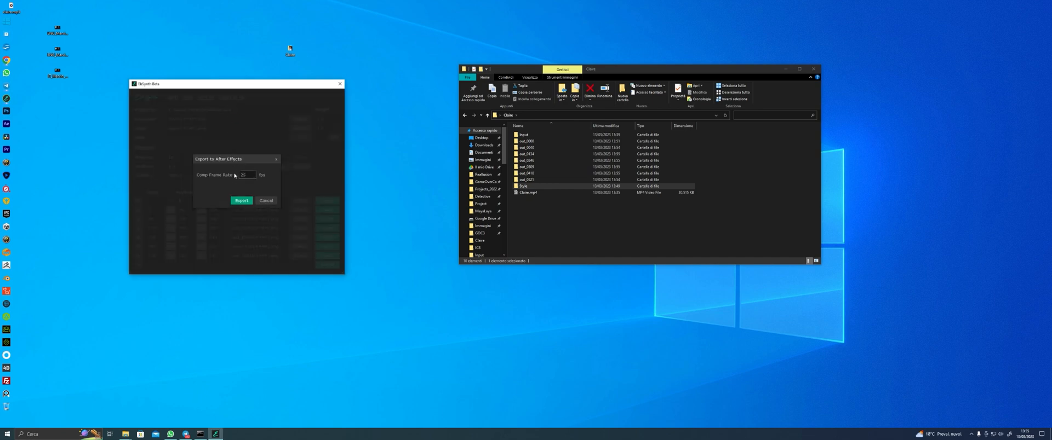
{"action": "left_click", "coordinate": [241, 201]}
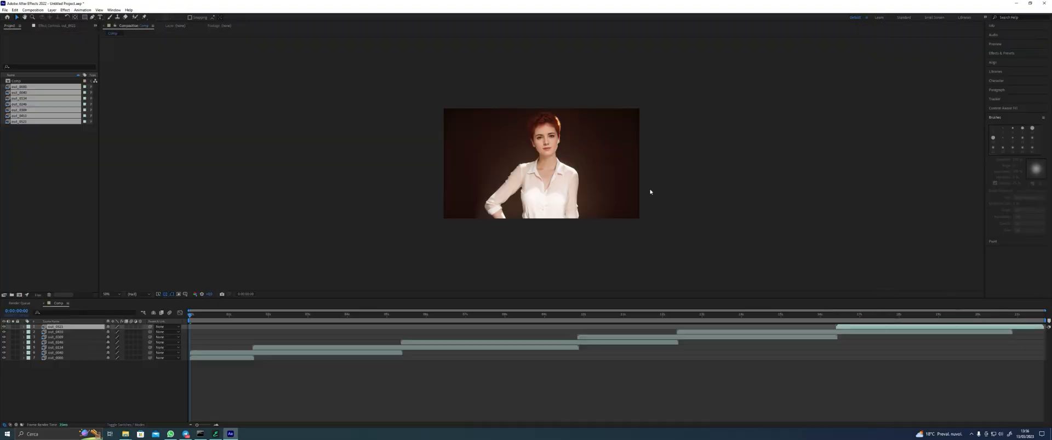
Scrub the stacked composition to about 17 seconds and play a spacebar preview of it.
{"action": "left_click_drag", "start_coordinate": [477, 298], "coordinate": [477, 271]}
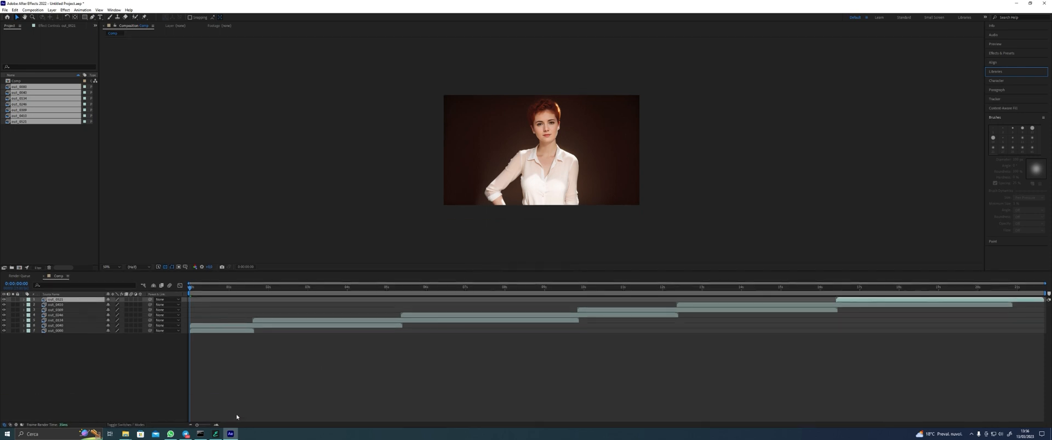
{"action": "left_click", "coordinate": [331, 364]}
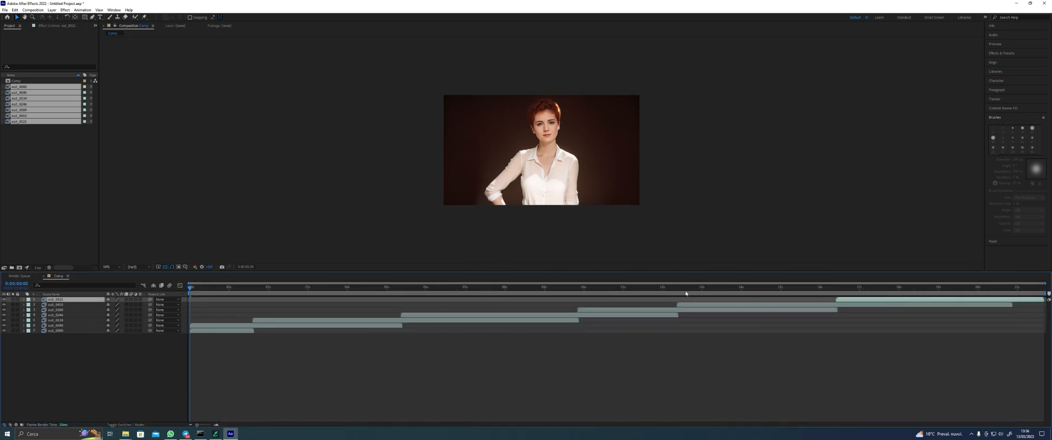
{"action": "left_click_drag", "start_coordinate": [221, 287], "coordinate": [894, 295]}
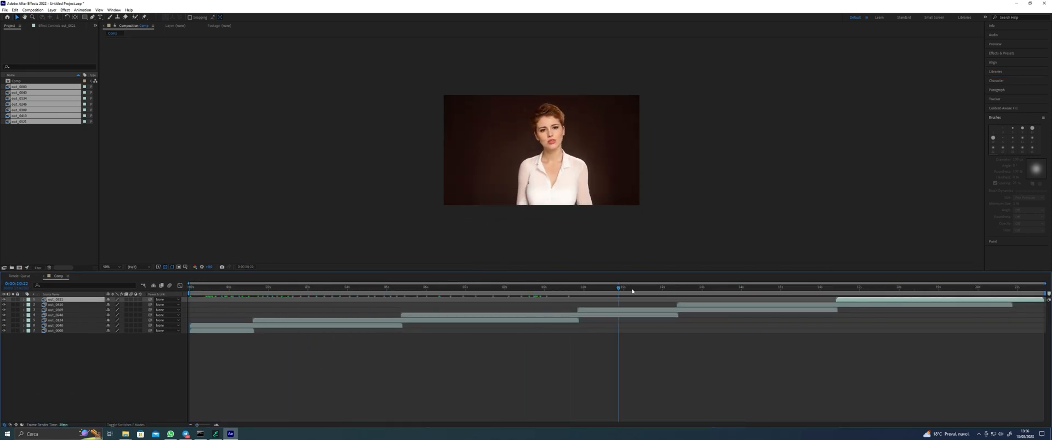
{"action": "key", "text": "space"}
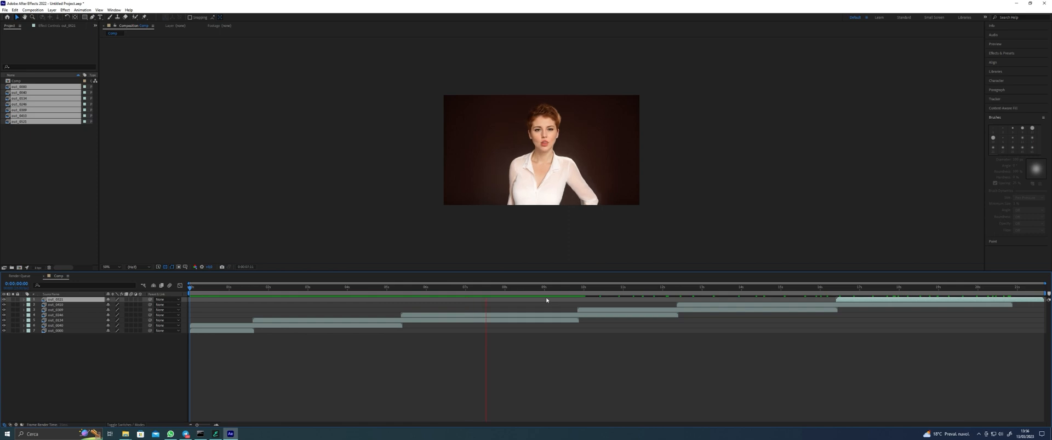
{"action": "key", "text": "space"}
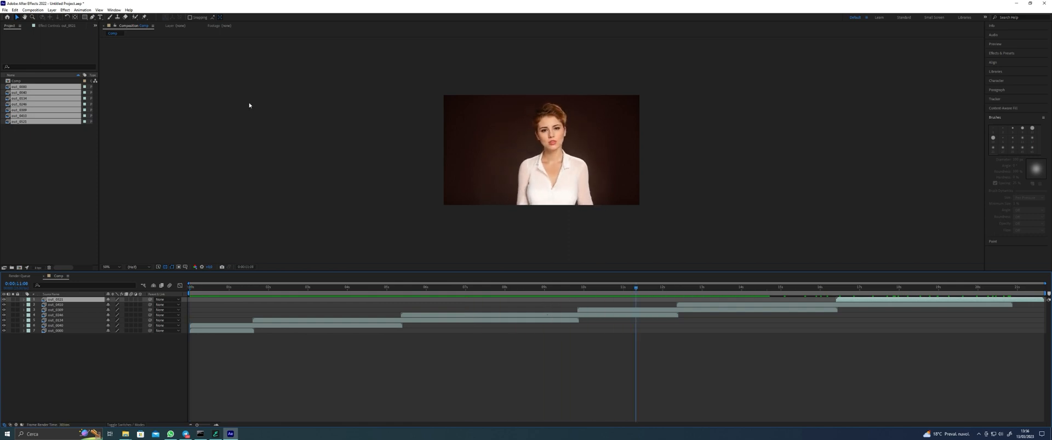
{"action": "left_click", "coordinate": [31, 10]}
Queue the composition, set its output to a renamed file in Desktop\Claire, and start the render.
{"action": "left_click", "coordinate": [48, 62]}
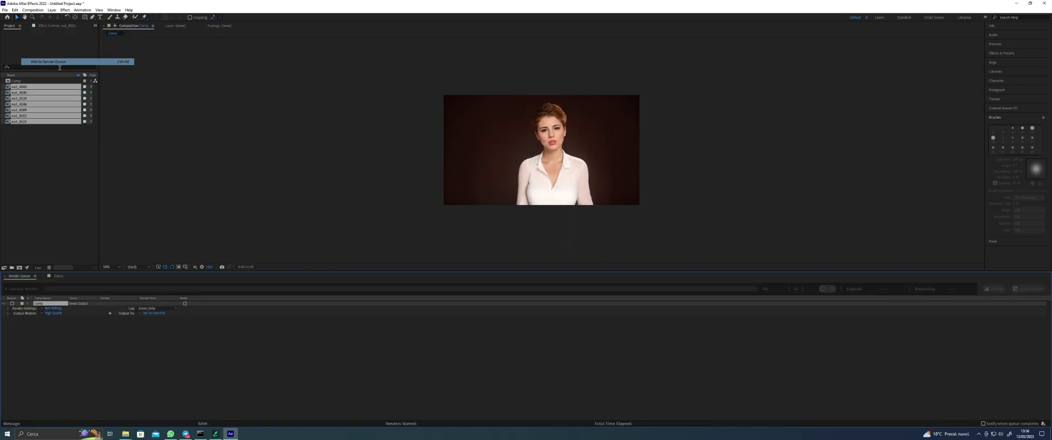
{"action": "left_click", "coordinate": [155, 314]}
{"action": "left_click", "coordinate": [27, 177]}
{"action": "double_click", "coordinate": [94, 62]}
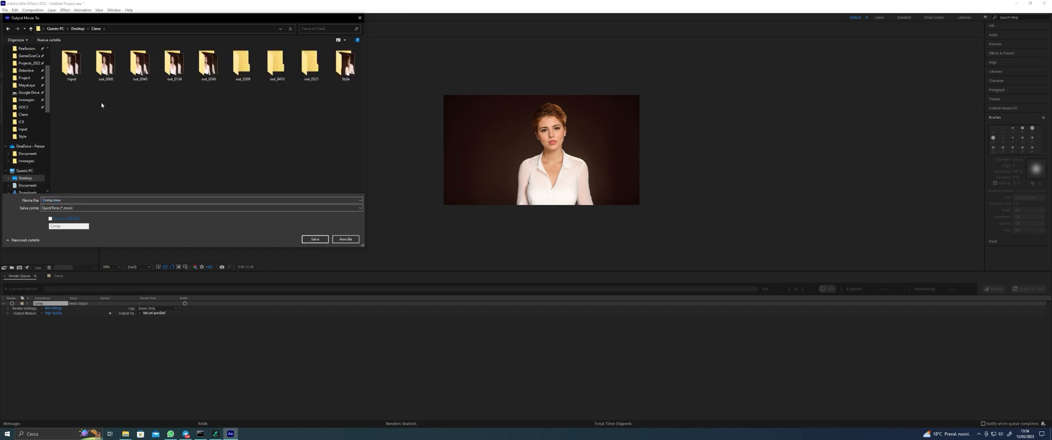
{"action": "left_click", "coordinate": [89, 199]}
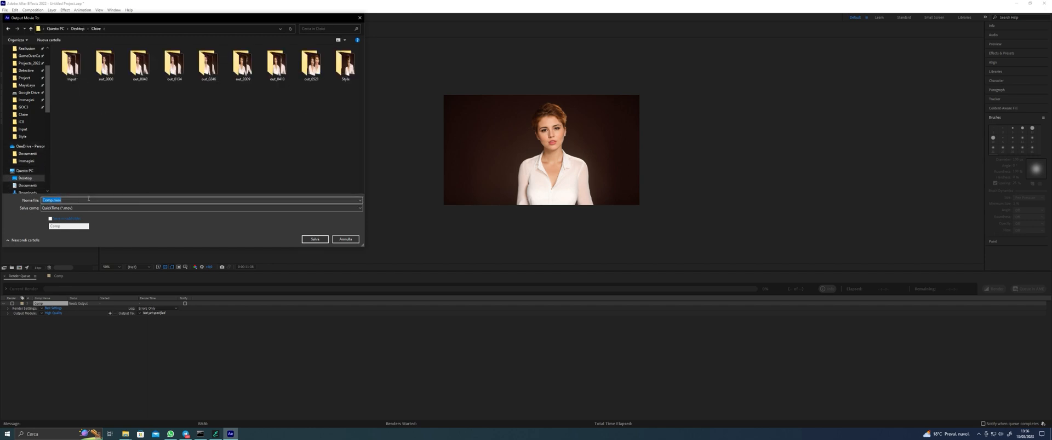
{"action": "type", "text": "S"}
{"action": "type", "text": "e"}
{"action": "key", "text": "Return"}
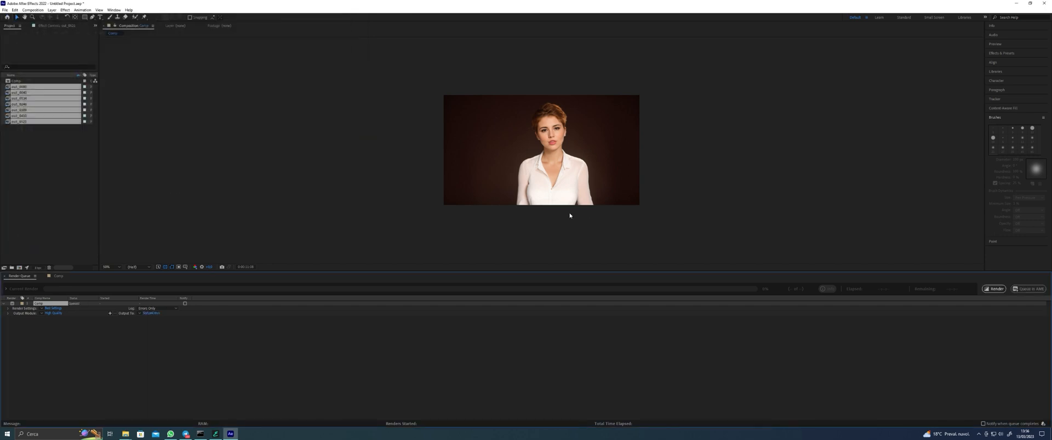
{"action": "left_click", "coordinate": [993, 289]}
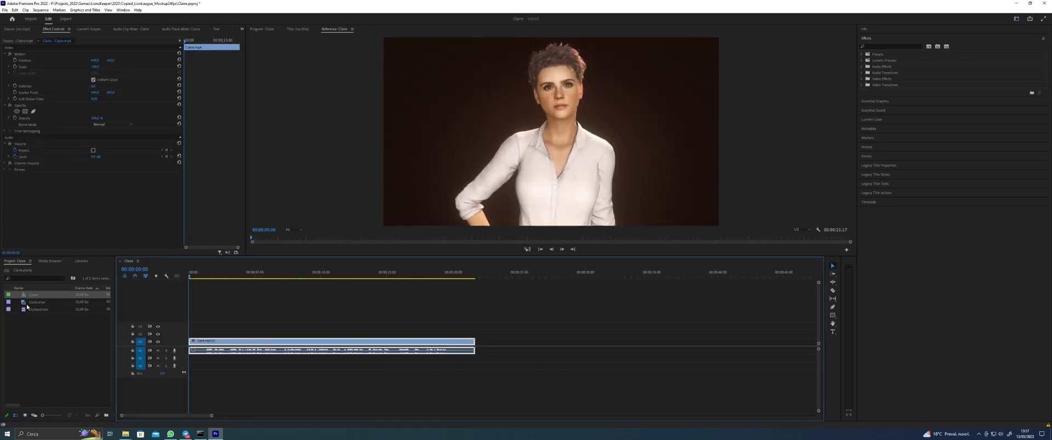
{"action": "left_click_drag", "start_coordinate": [33, 309], "coordinate": [247, 336]}
{"action": "key", "text": "space"}
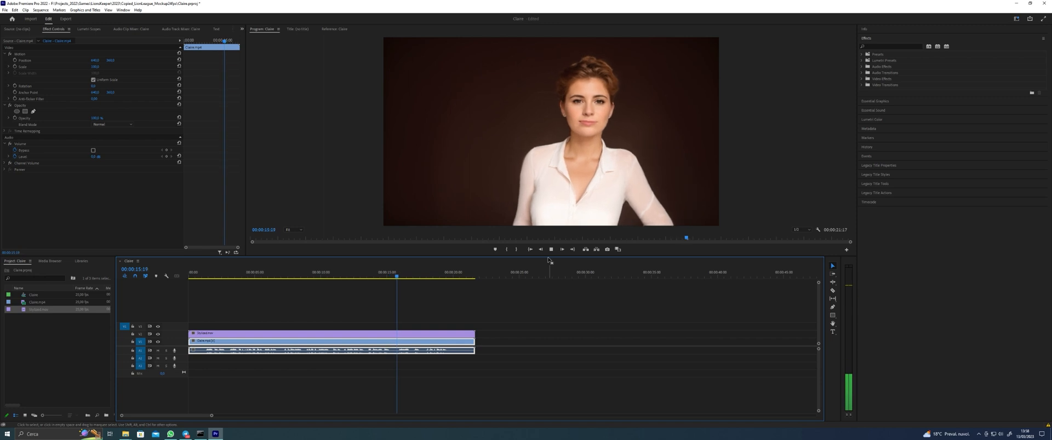
{"action": "left_click_drag", "start_coordinate": [548, 258], "coordinate": [540, 283]}
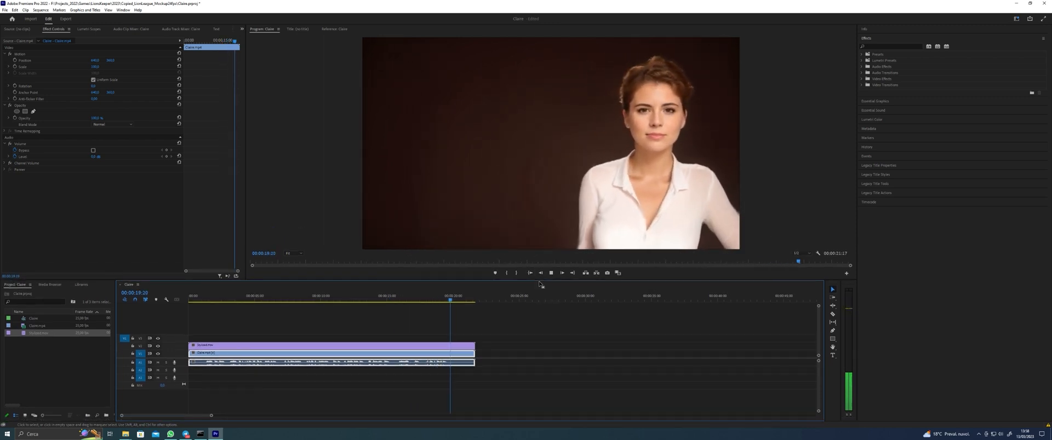
{"action": "left_click_drag", "start_coordinate": [324, 301], "coordinate": [289, 301]}
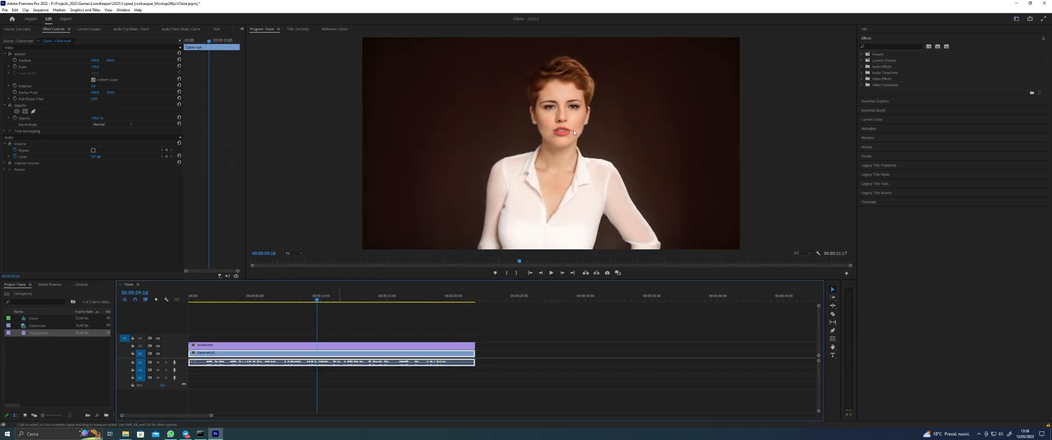
{"action": "left_click", "coordinate": [348, 301]}
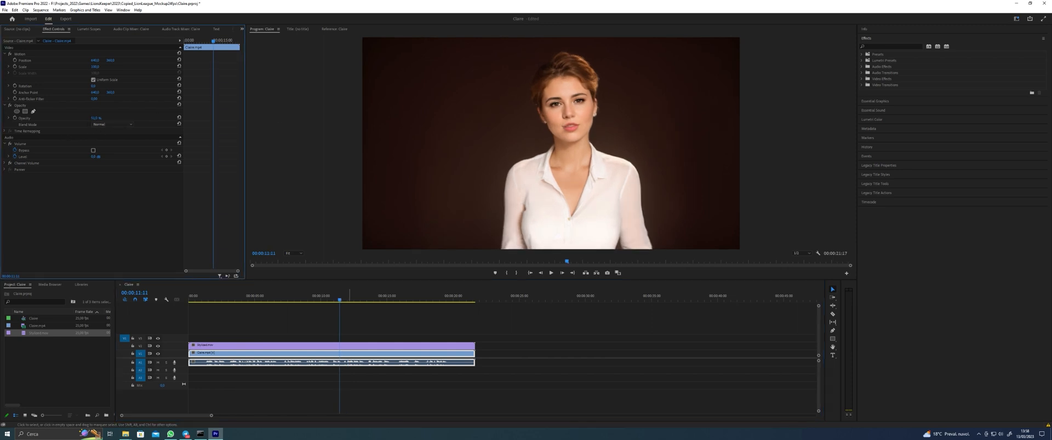
{"action": "left_click", "coordinate": [273, 346]}
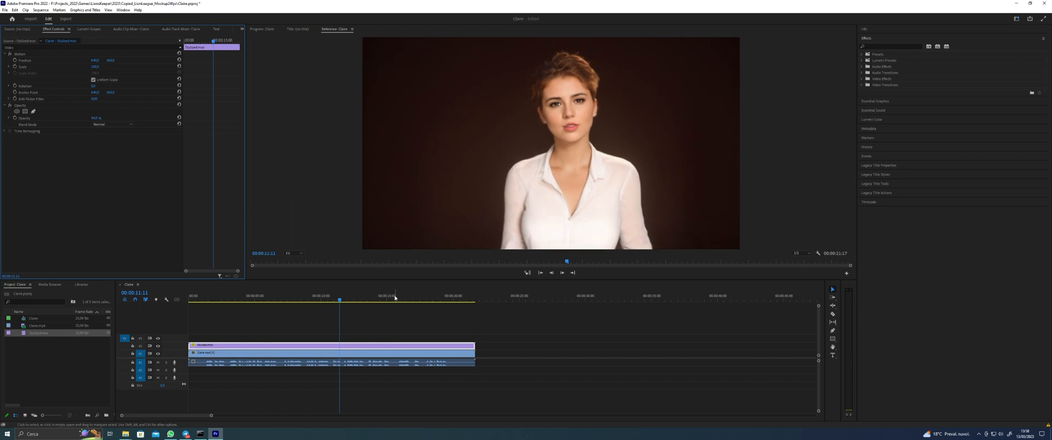
{"action": "left_click_drag", "start_coordinate": [394, 298], "coordinate": [254, 298]}
{"action": "key", "text": "space"}
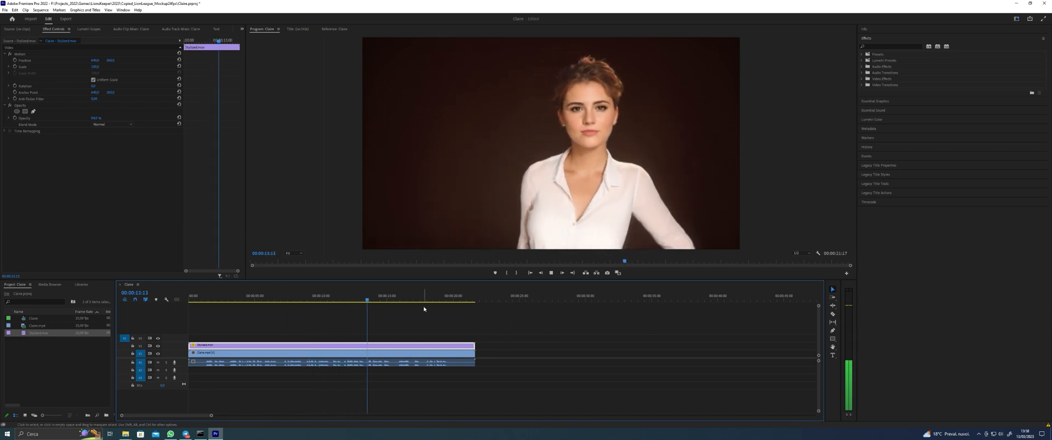
{"action": "key", "text": "space"}
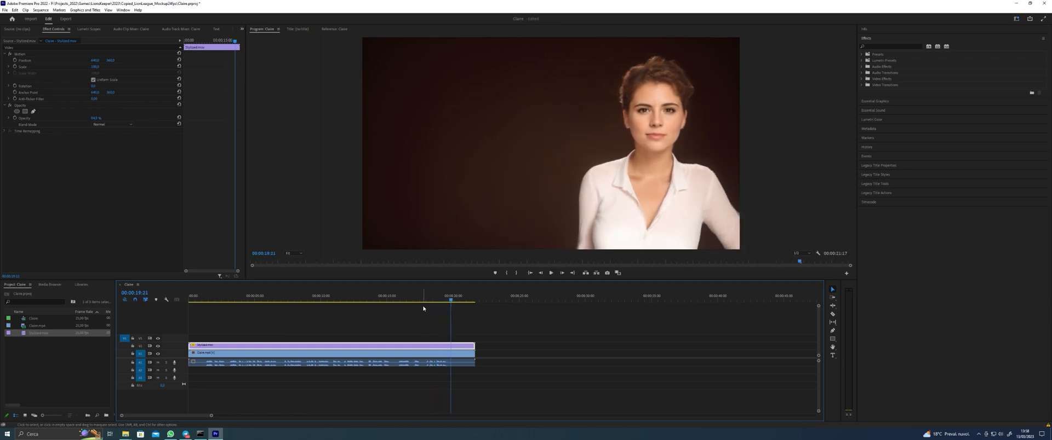
{"action": "left_click", "coordinate": [336, 297]}
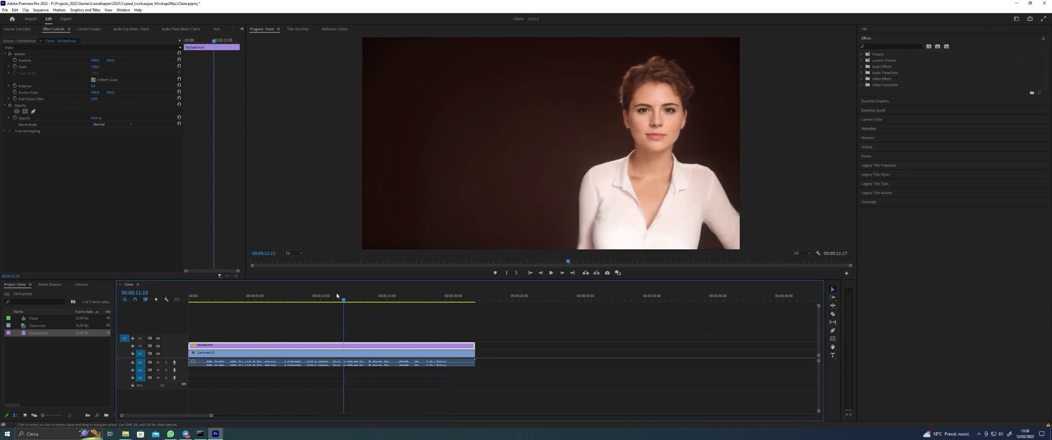
{"action": "left_click", "coordinate": [101, 125]}
{"action": "left_click", "coordinate": [108, 215]}
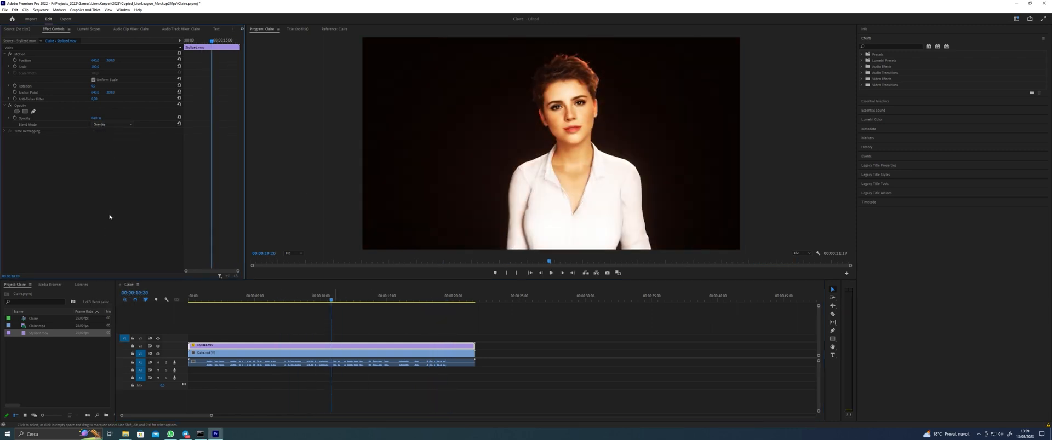
{"action": "left_click", "coordinate": [100, 130]}
{"action": "left_click_drag", "start_coordinate": [344, 299], "coordinate": [373, 301]}
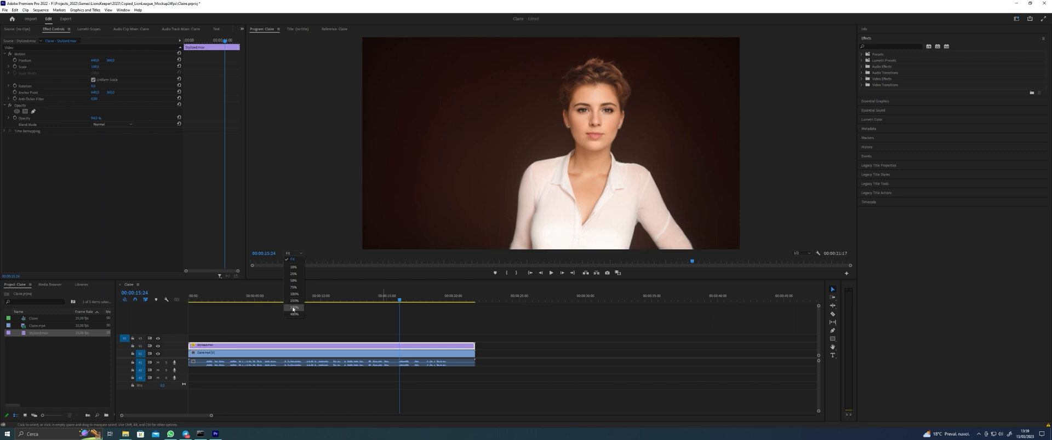
{"action": "left_click", "coordinate": [294, 307]}
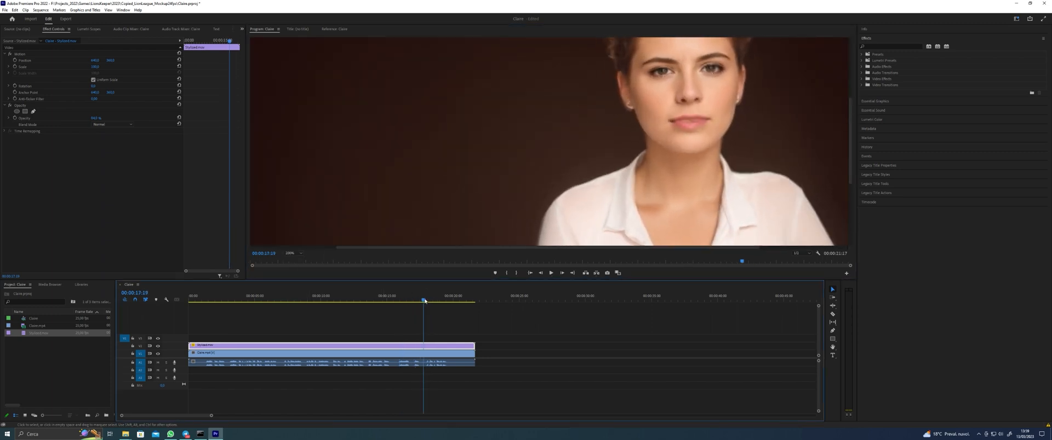
{"action": "left_click", "coordinate": [315, 295]}
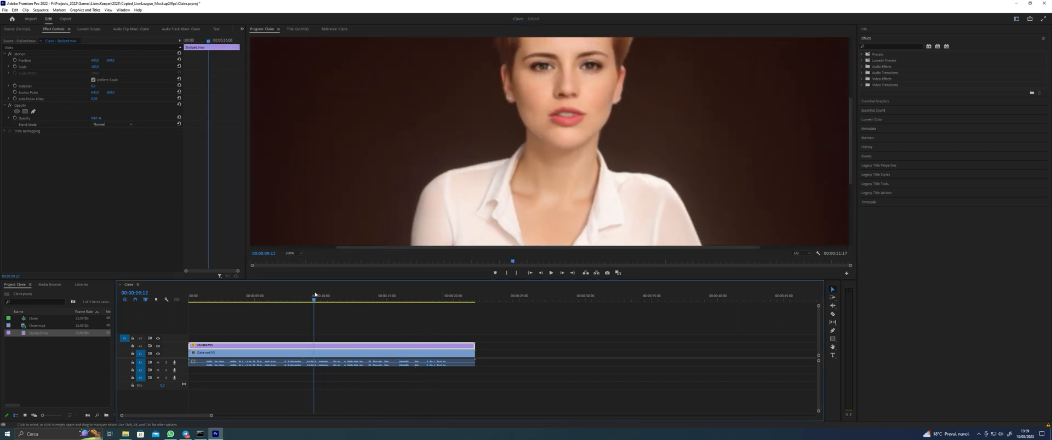
{"action": "left_click", "coordinate": [289, 254]}
{"action": "left_click", "coordinate": [293, 264]}
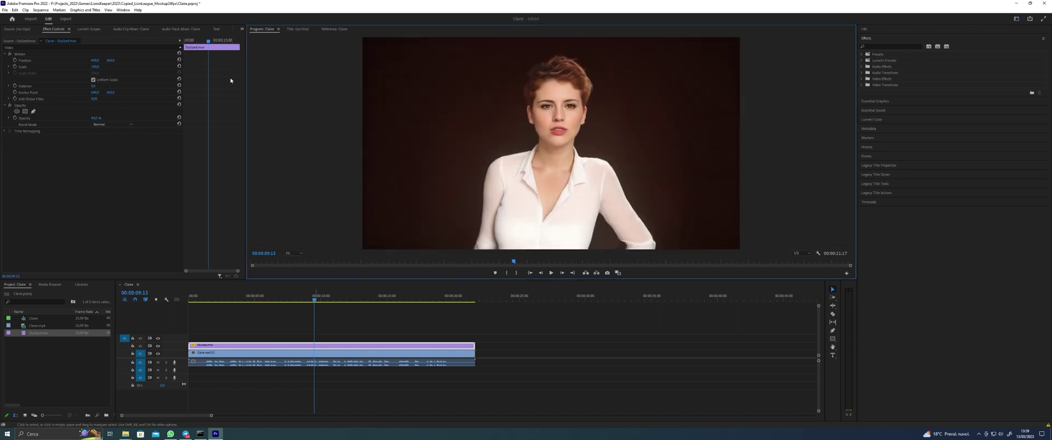
Review the video and audio export settings for the blended sequence.
{"action": "left_click", "coordinate": [66, 18]}
{"action": "left_click", "coordinate": [124, 118]}
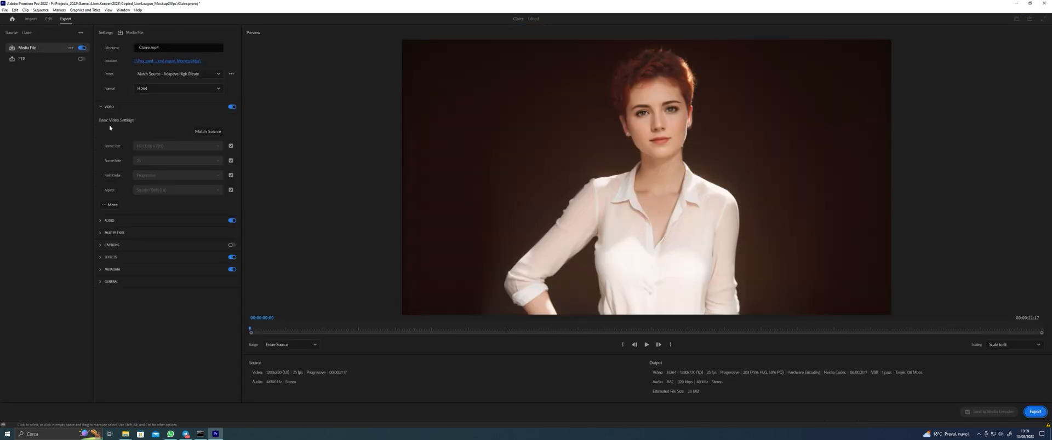
{"action": "left_click", "coordinate": [146, 107]}
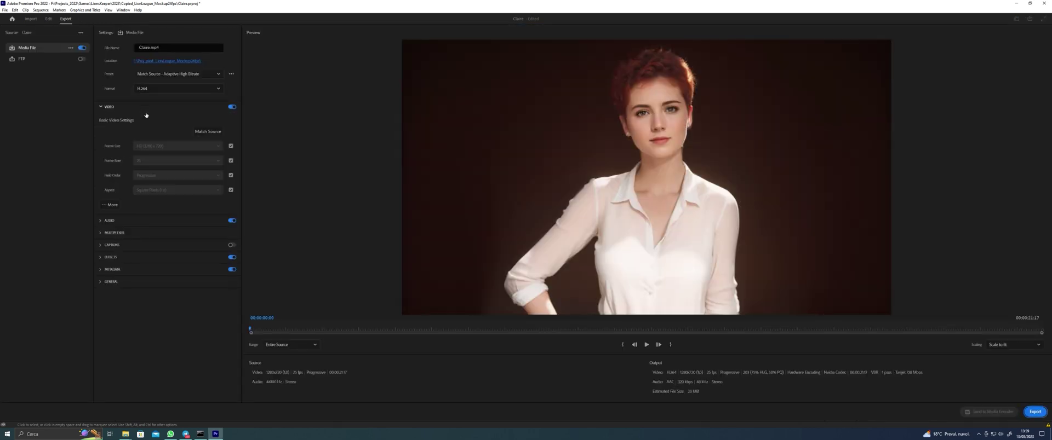
{"action": "left_click", "coordinate": [181, 61]}
Set the destination to Desktop\Claire as Claire_1.mp4 and start the H.264 encode.
{"action": "left_click", "coordinate": [25, 207]}
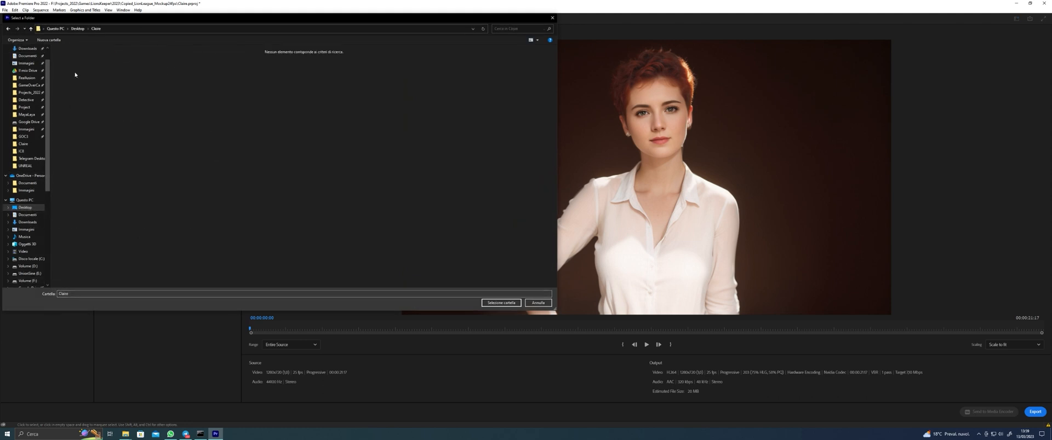
{"action": "left_click", "coordinate": [500, 302]}
{"action": "left_click", "coordinate": [569, 227]}
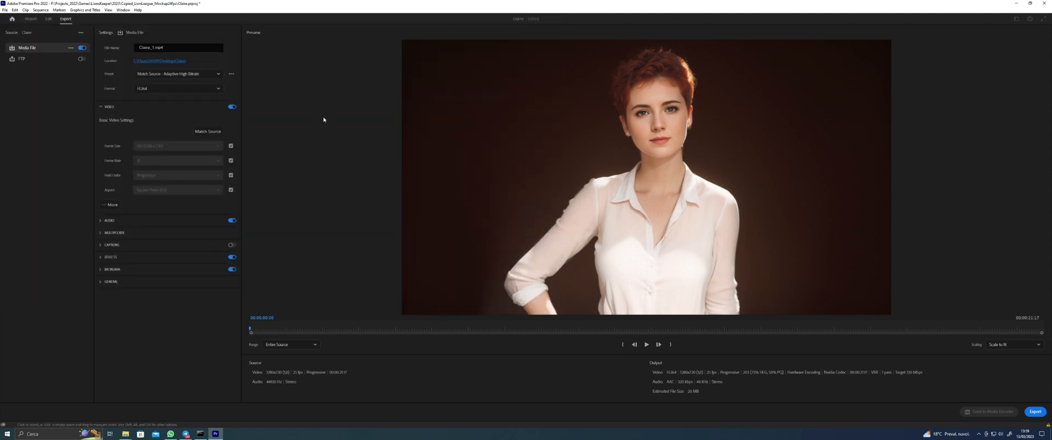
{"action": "left_click", "coordinate": [1027, 412]}
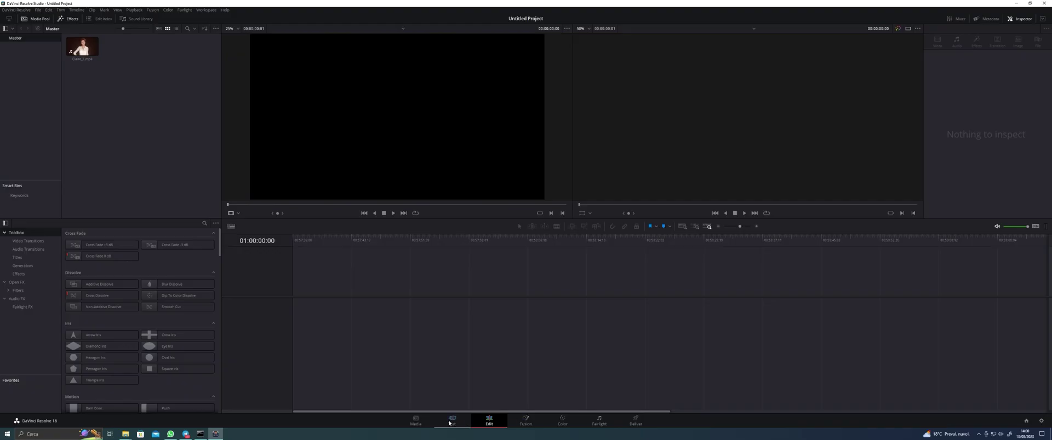
Drop the Claire clip onto a new Edit-page timeline and move to the Color page.
{"action": "left_click", "coordinate": [450, 423]}
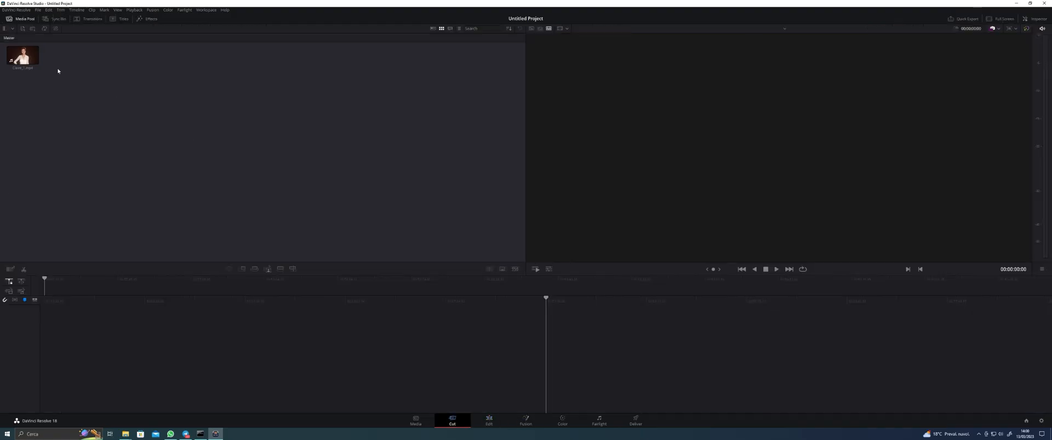
{"action": "left_click_drag", "start_coordinate": [19, 56], "coordinate": [290, 371]}
{"action": "left_click", "coordinate": [489, 424]}
{"action": "left_click", "coordinate": [561, 423]}
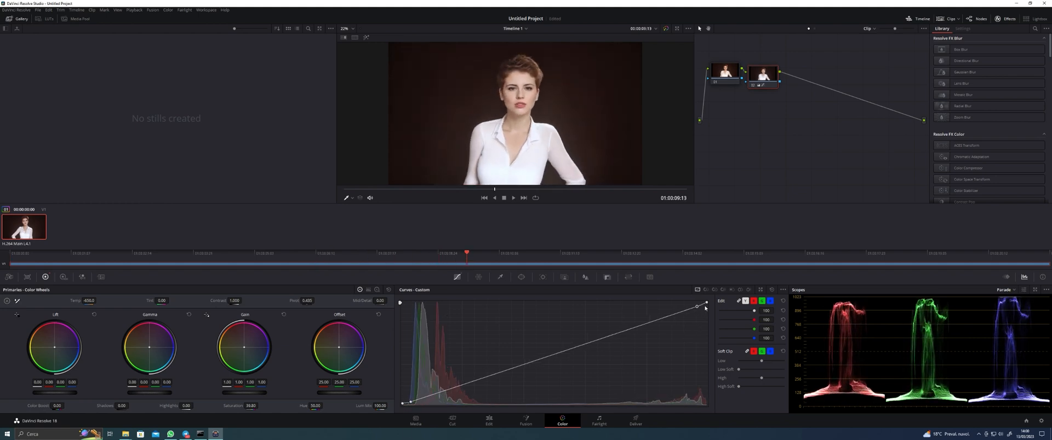
Bend the custom curve to darken the image and add a Film Grain node.
{"action": "left_click_drag", "start_coordinate": [580, 347], "coordinate": [582, 354]}
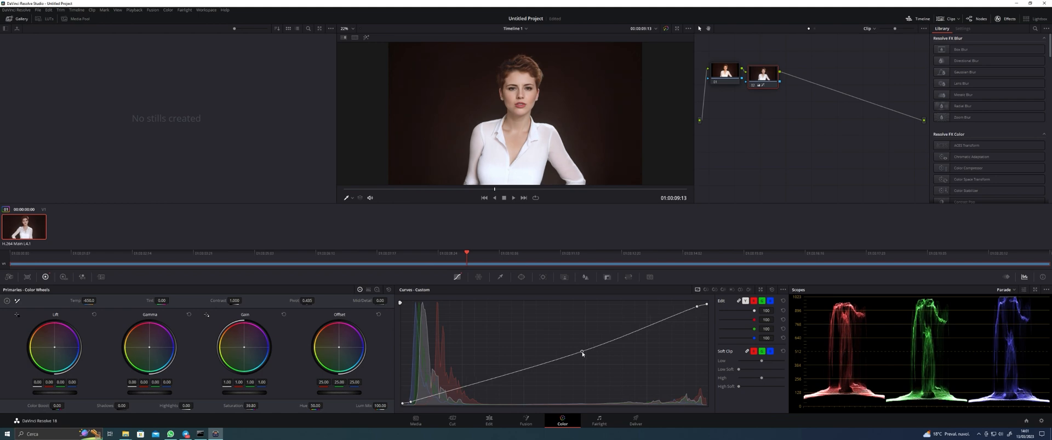
{"action": "left_click", "coordinate": [1035, 28]}
{"action": "type", "text": "grain"}
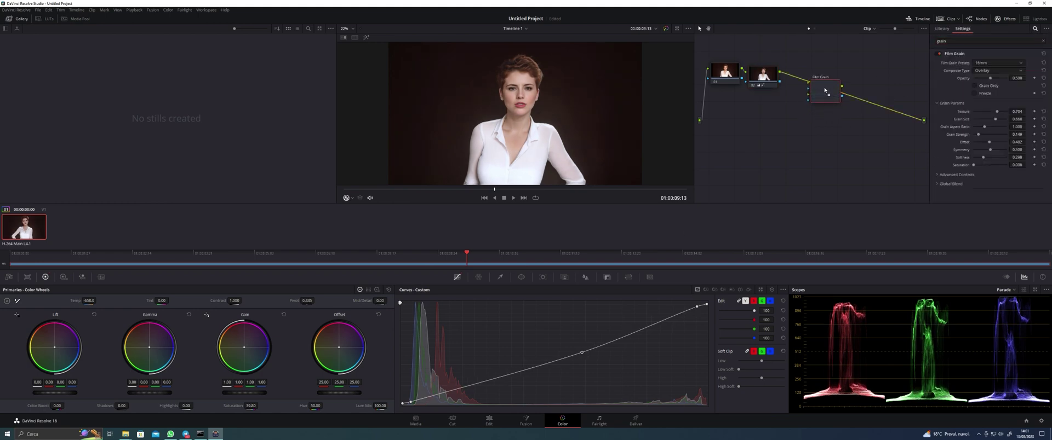
{"action": "left_click_drag", "start_coordinate": [825, 91], "coordinate": [824, 89]}
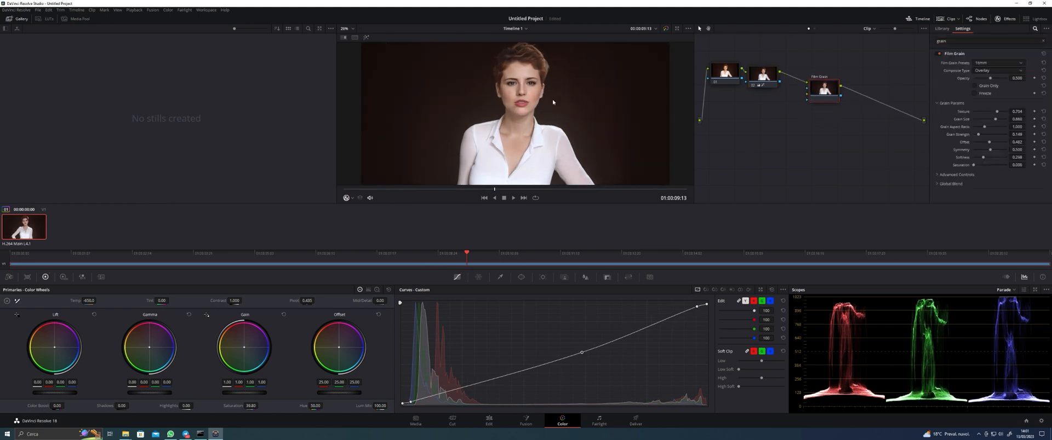
{"action": "scroll", "coordinate": [552, 99], "scroll_direction": "up", "scroll_amount": 3}
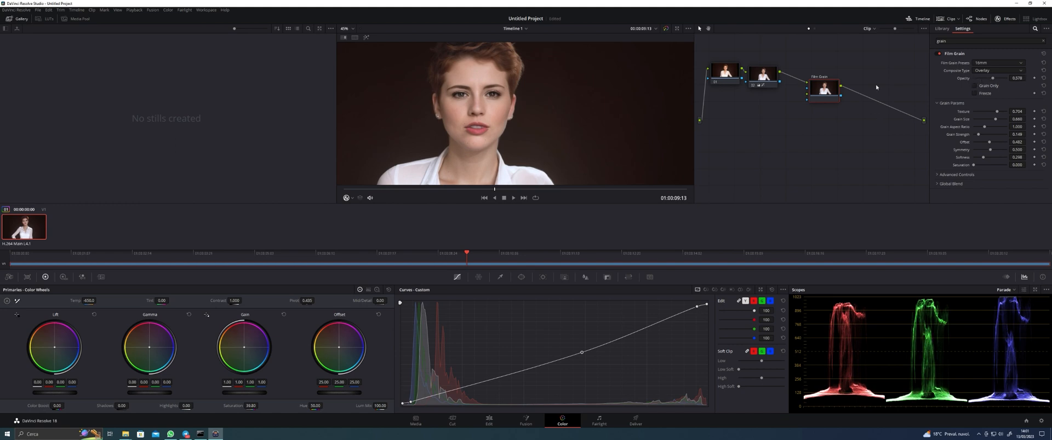
{"action": "scroll", "coordinate": [552, 117], "scroll_direction": "down", "scroll_amount": 3}
{"action": "type", "text": "vign"}
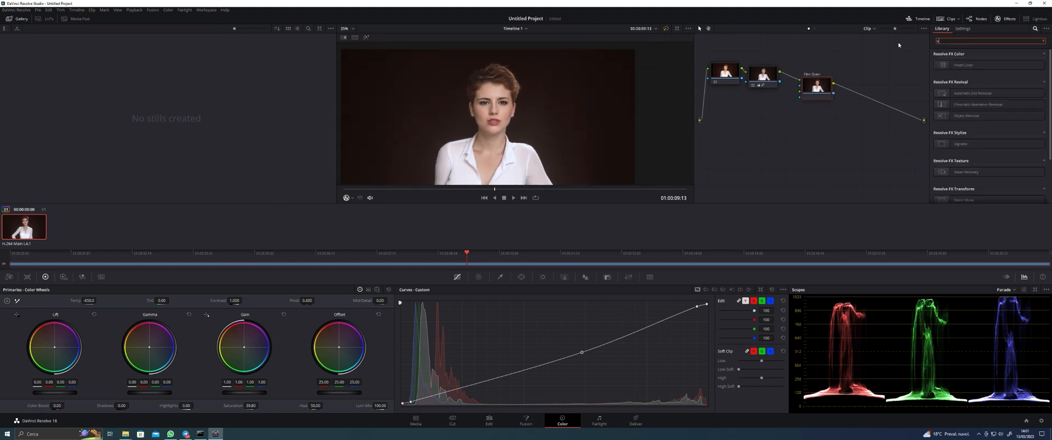
Add a Vignette node with a larger size and a Chromatic Aberration Removal node.
{"action": "left_click_drag", "start_coordinate": [855, 110], "coordinate": [854, 101]}
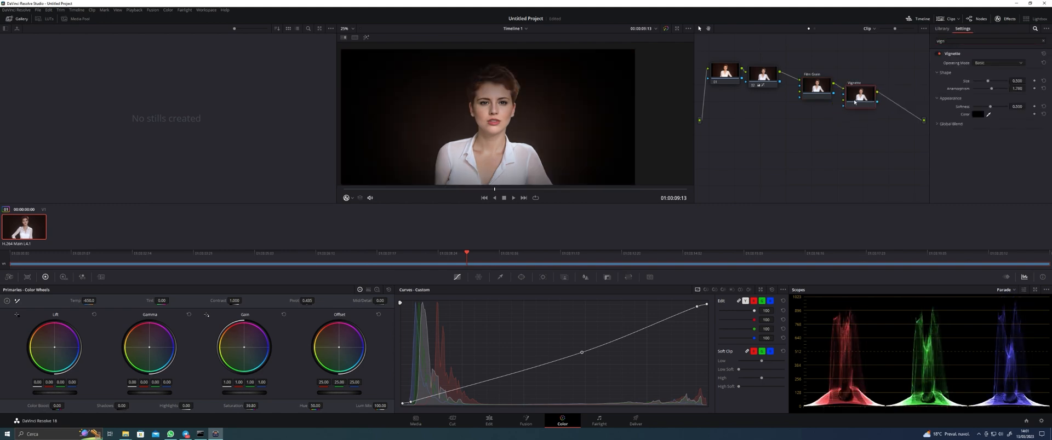
{"action": "left_click_drag", "start_coordinate": [987, 82], "coordinate": [1002, 83]}
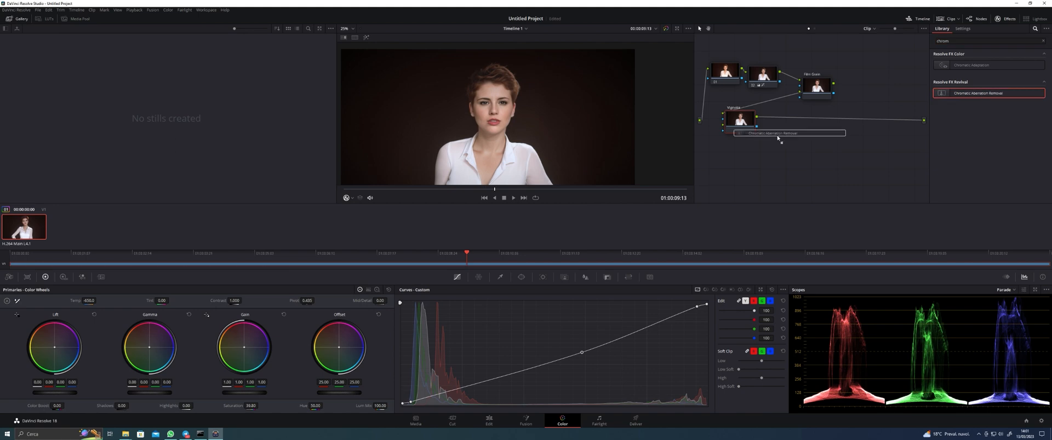
{"action": "left_click_drag", "start_coordinate": [778, 136], "coordinate": [784, 117]}
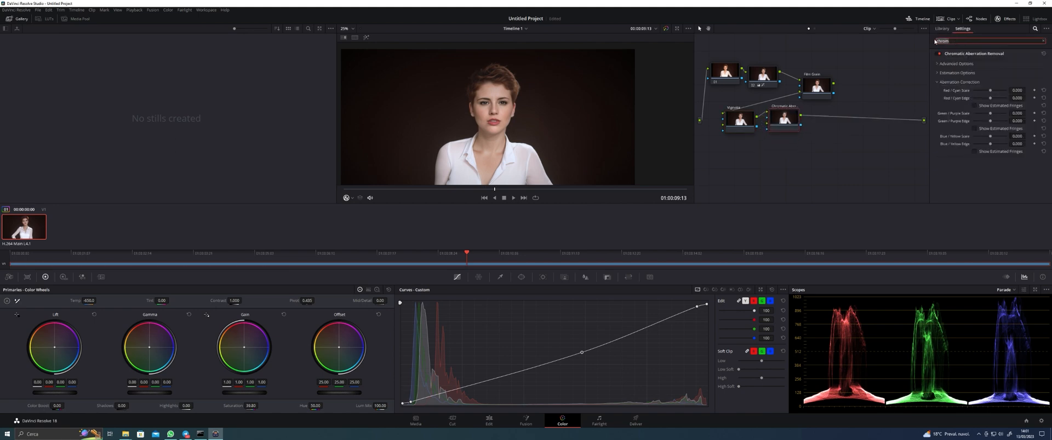
{"action": "left_click", "coordinate": [941, 27]}
Return to the start of the clip and play through the graded result.
{"action": "left_click_drag", "start_coordinate": [399, 261], "coordinate": [16, 263]}
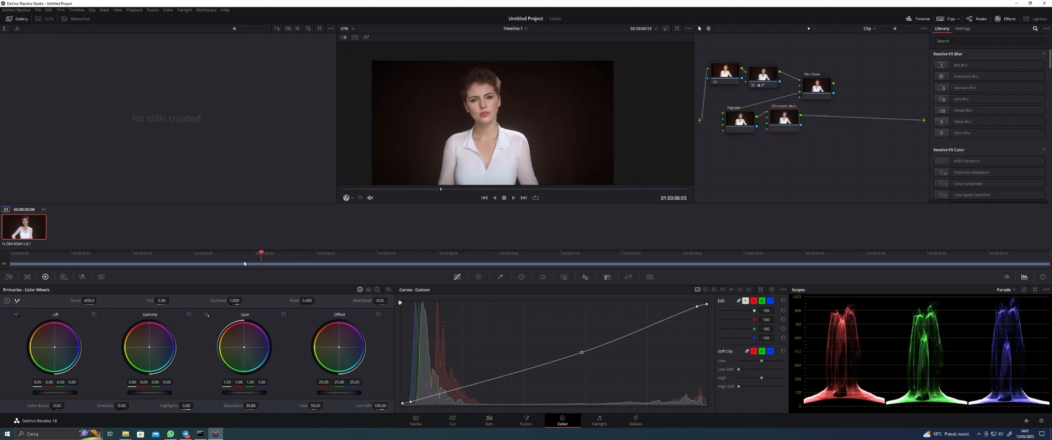
{"action": "key", "text": "space"}
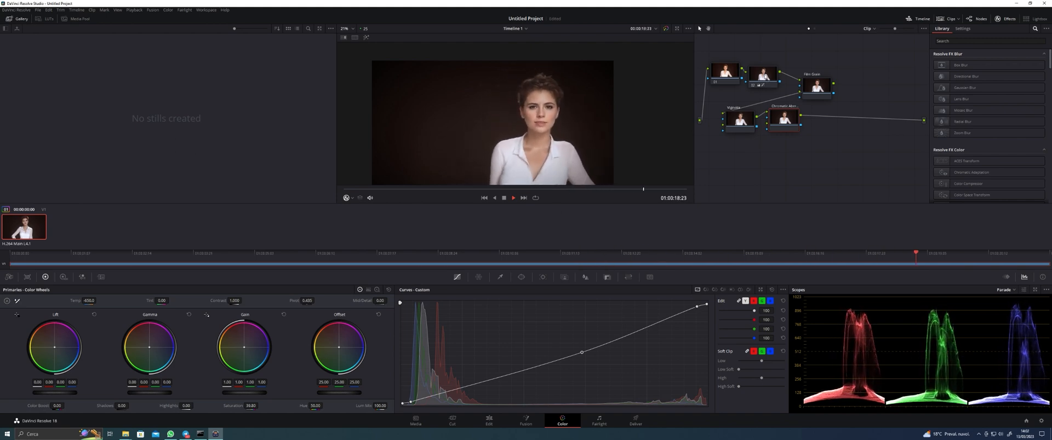
{"action": "key", "text": "space"}
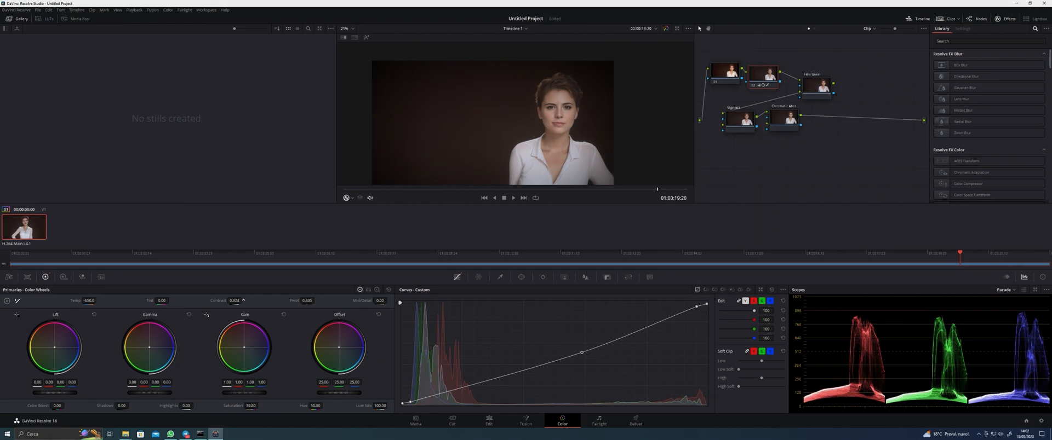